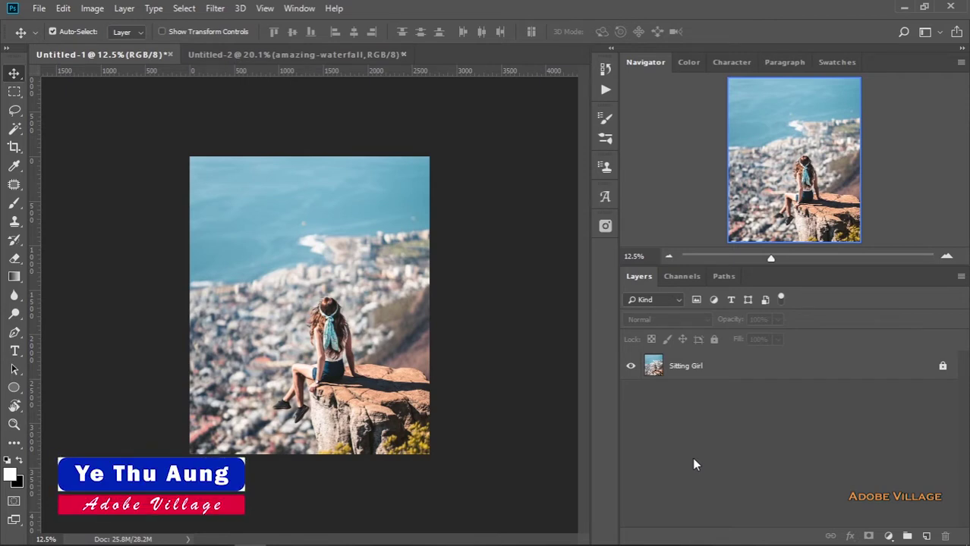
In Untitled-1, duplicate the Sitting Girl layer with Ctrl+J into a Sitting Girl copy
click(278, 54)
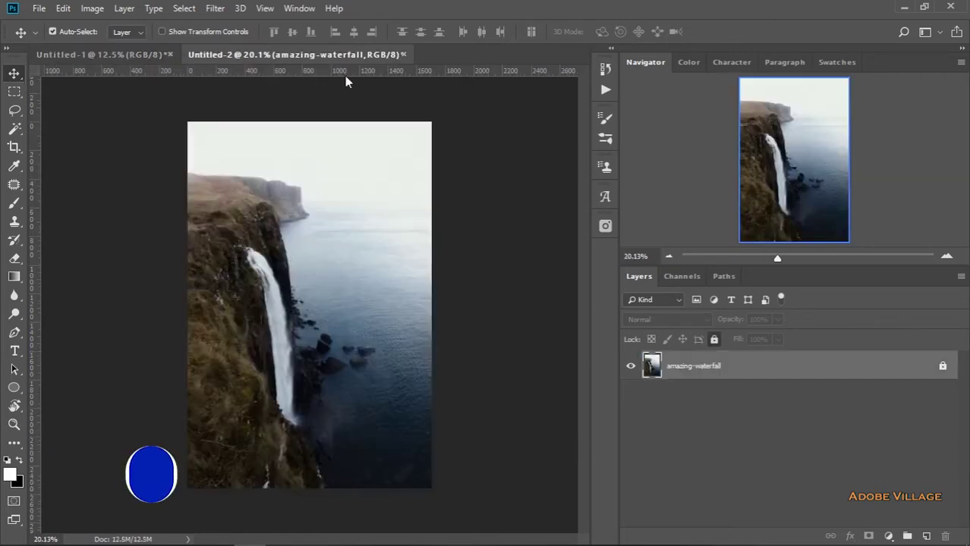
click(122, 55)
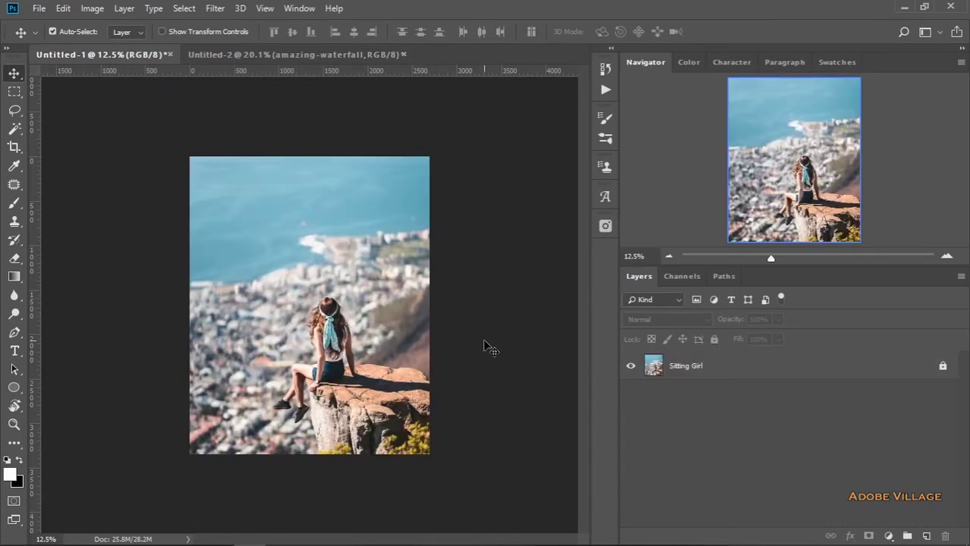
click(689, 368)
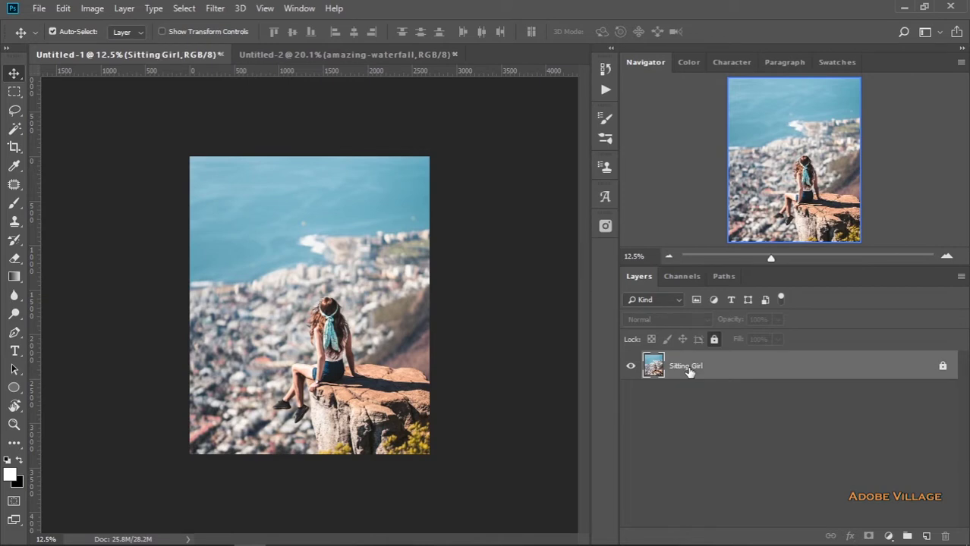
key(ctrl+j)
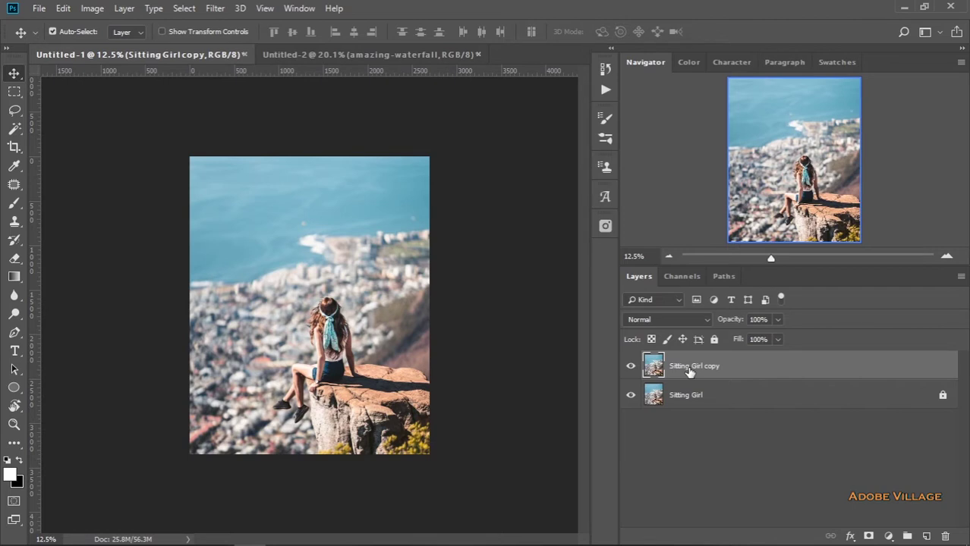
Crop-extend the Untitled-1 canvas leftward to about 3031 px wide, adding a transparent strip
click(15, 150)
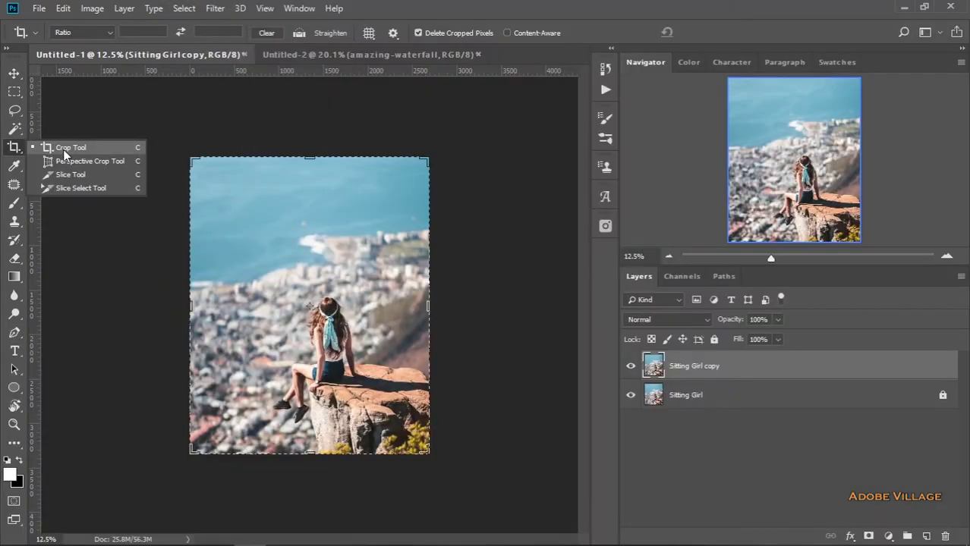
click(63, 149)
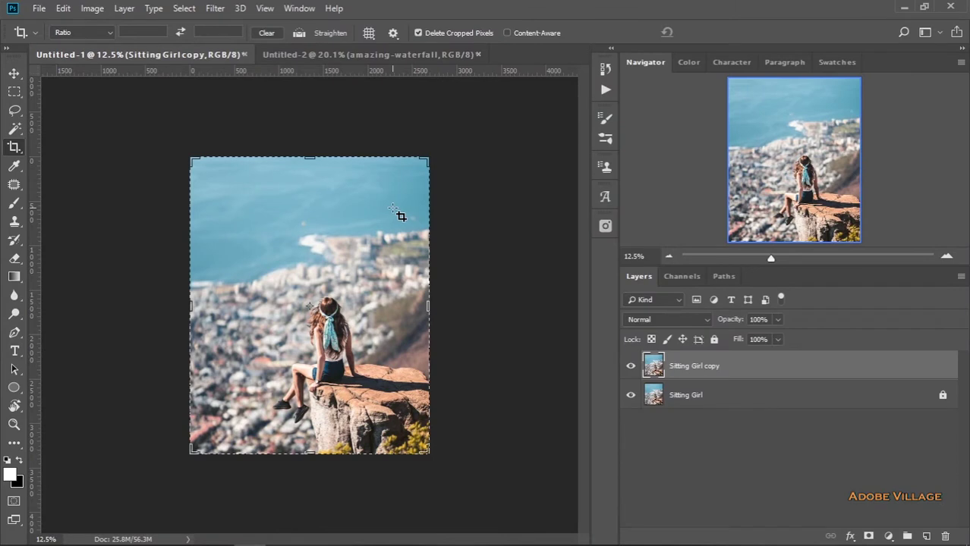
click(13, 74)
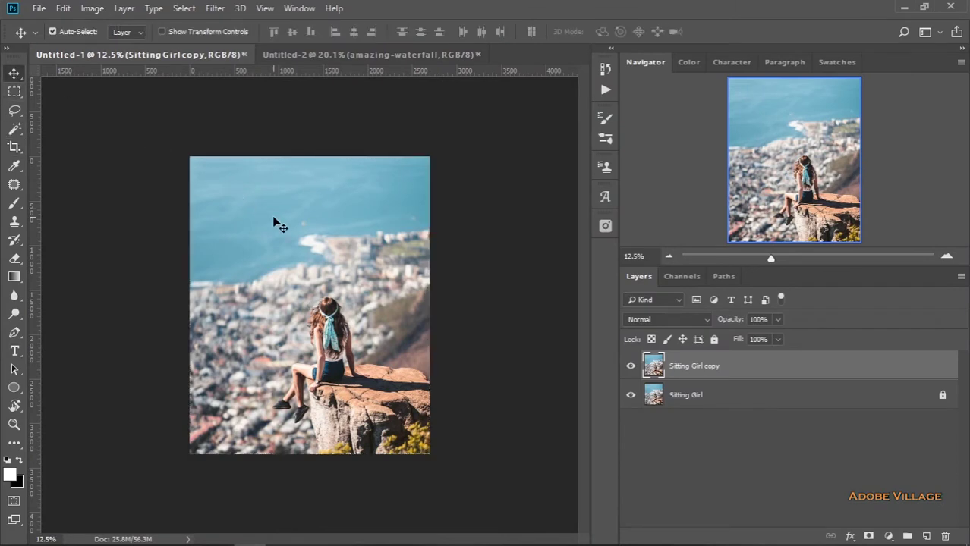
key(c)
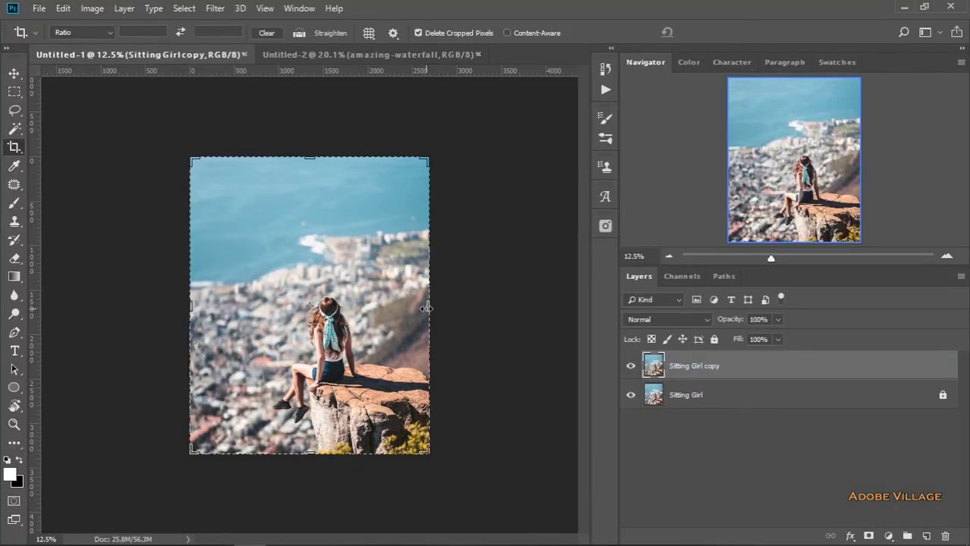
scroll(365, 290, down, 1)
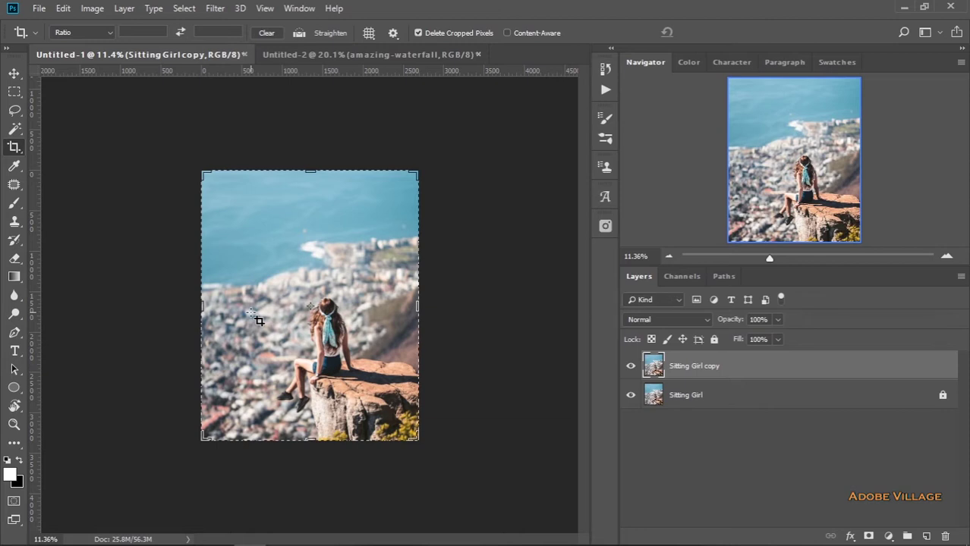
drag(201, 306, 115, 311)
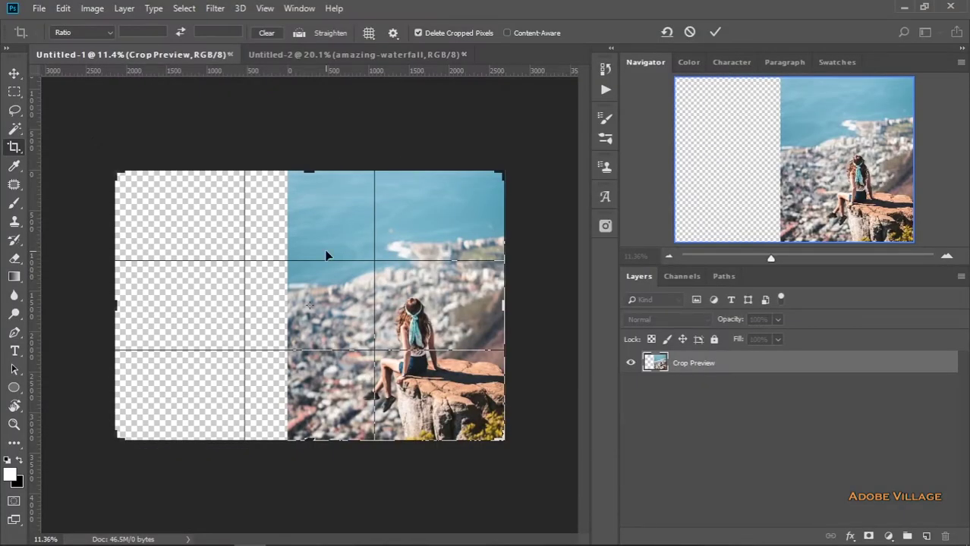
click(718, 33)
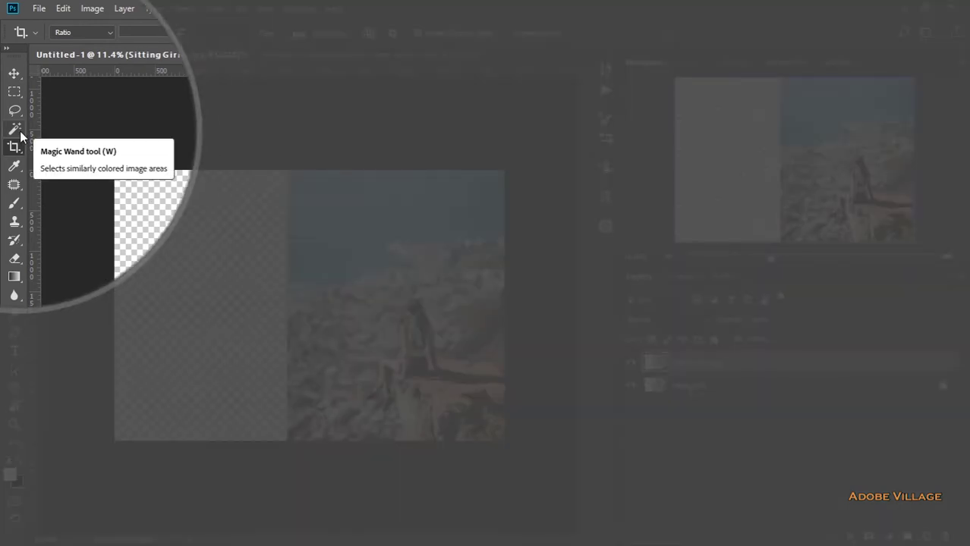
Use the Magic Wand Tool to select the transparent strip left of the photo
click(15, 129)
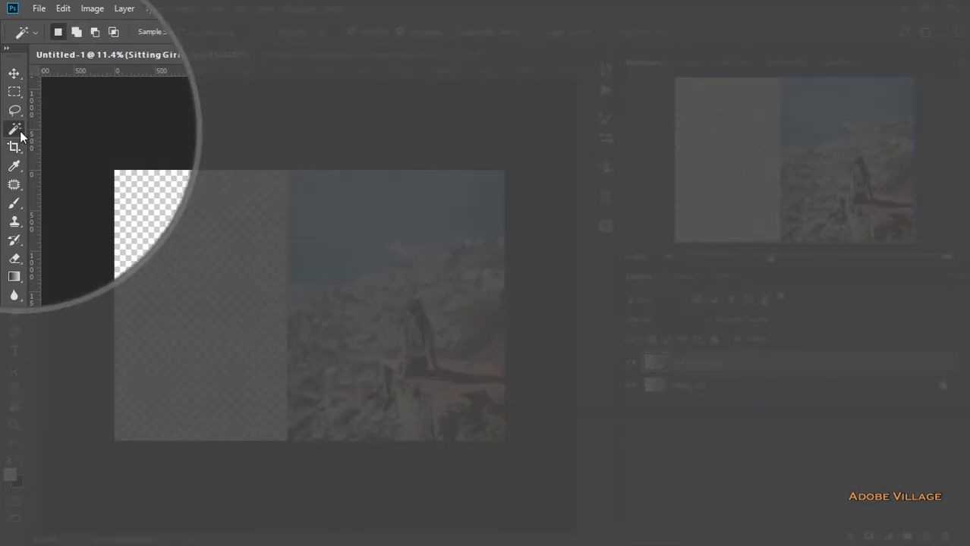
click(15, 147)
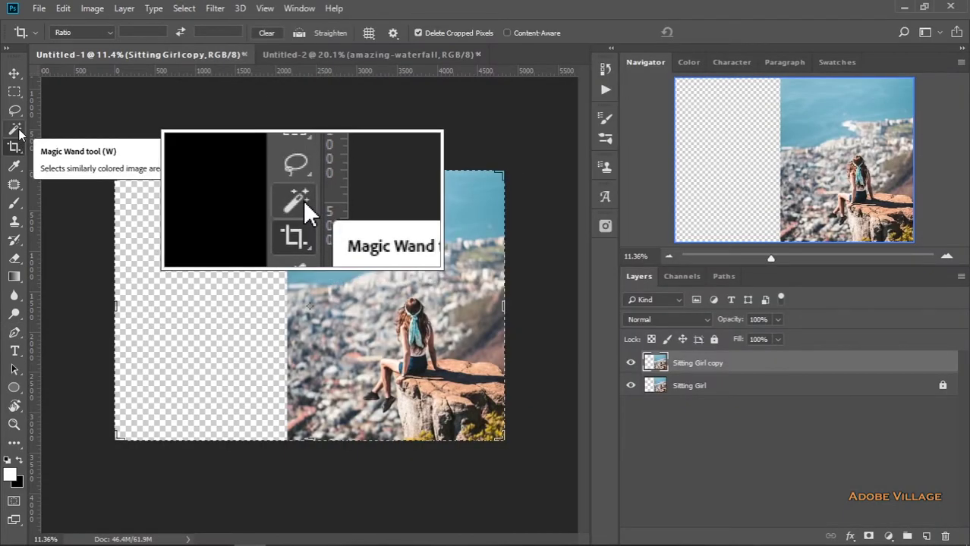
click(19, 134)
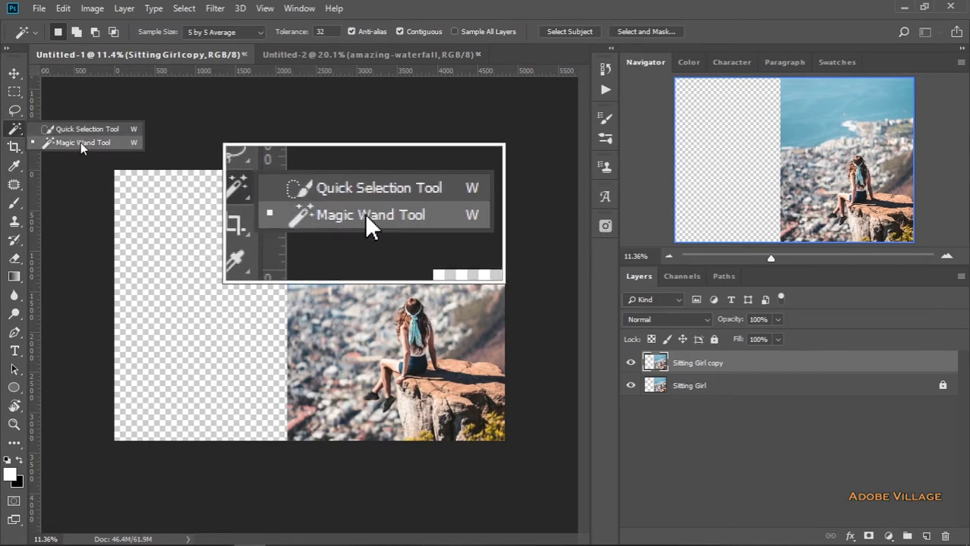
click(81, 143)
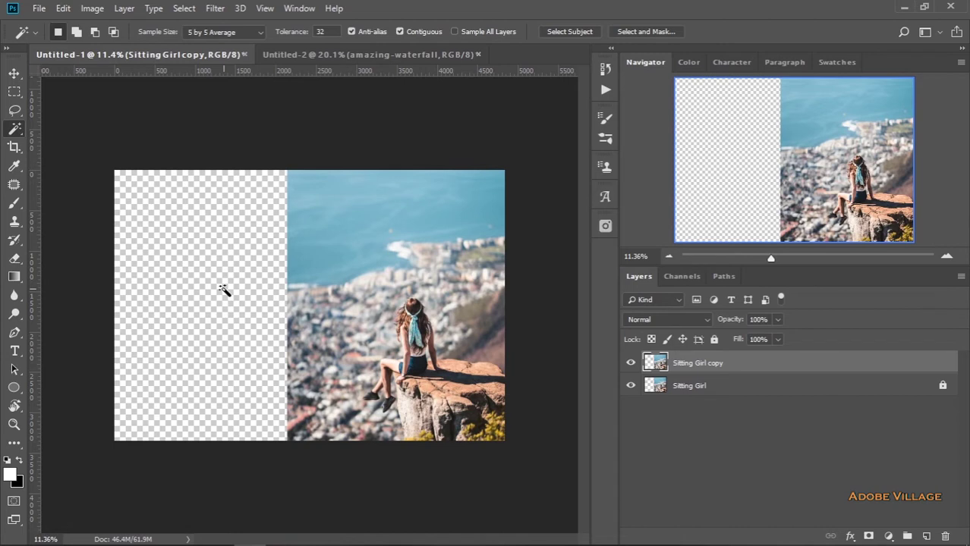
click(220, 287)
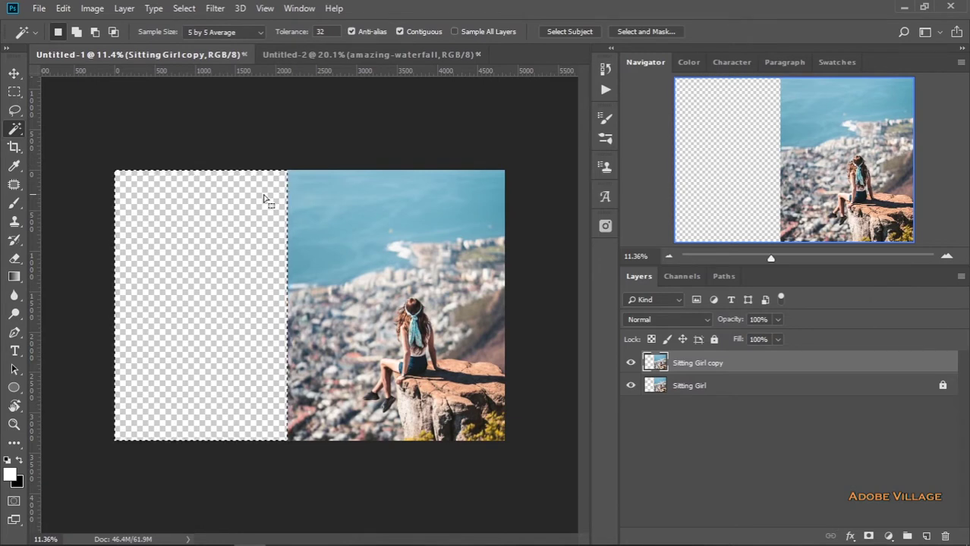
Fill the selected left strip using Edit > Fill with Content-Aware contents
click(63, 8)
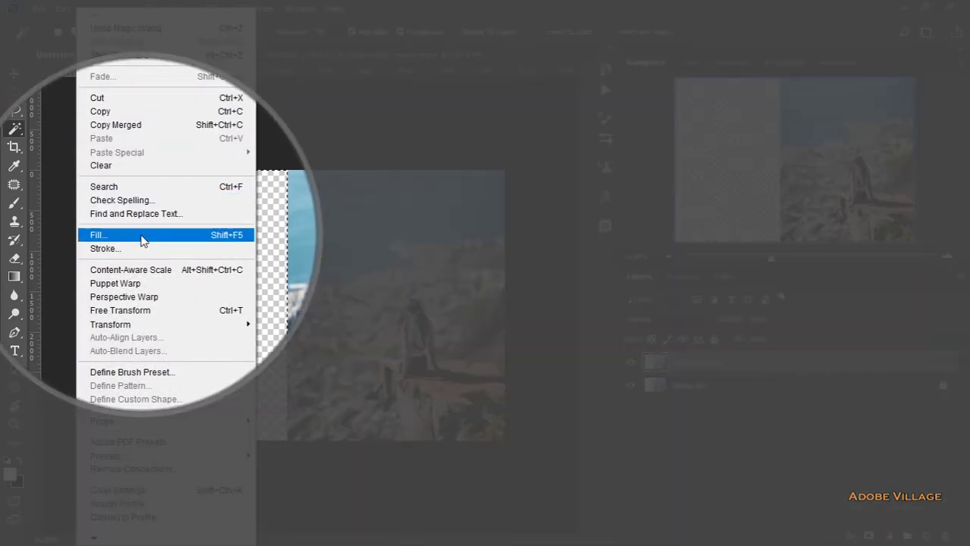
click(142, 240)
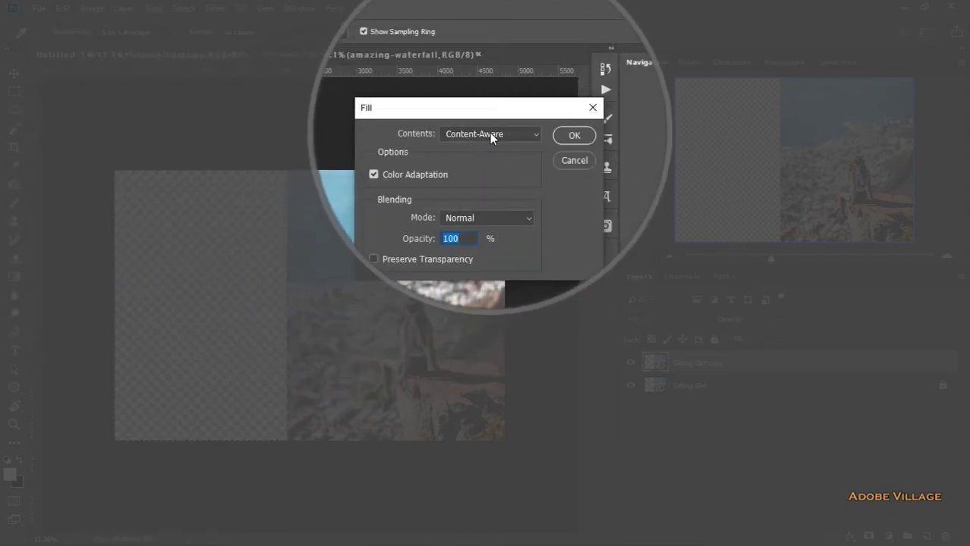
click(489, 133)
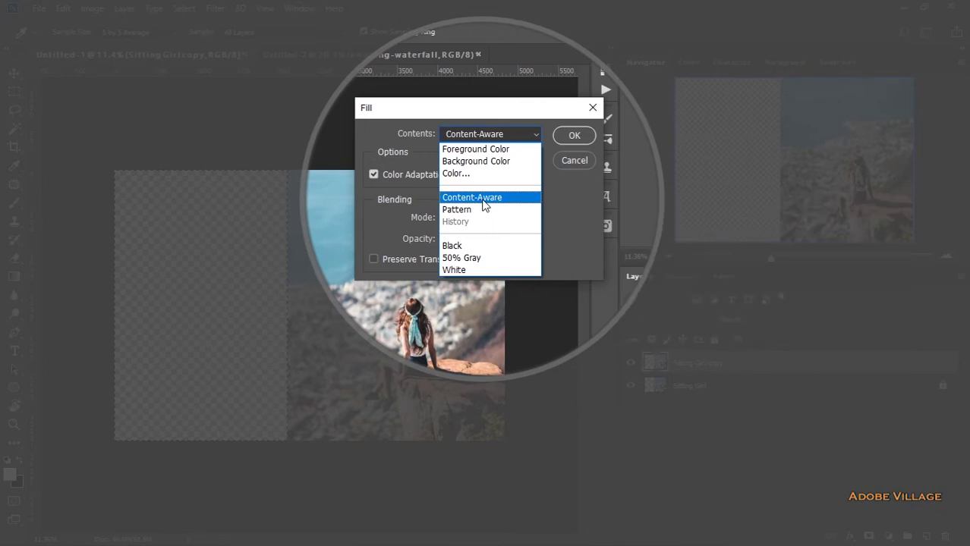
click(482, 198)
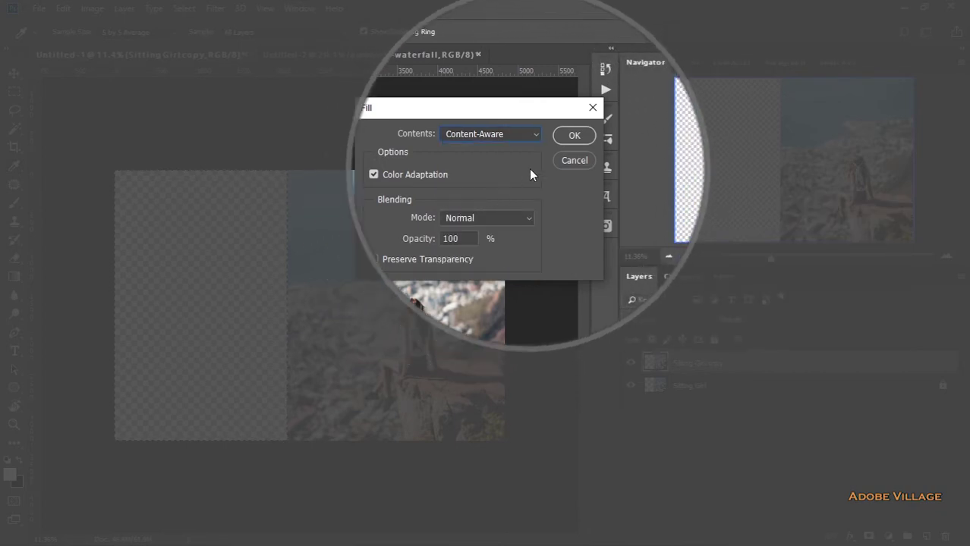
click(575, 135)
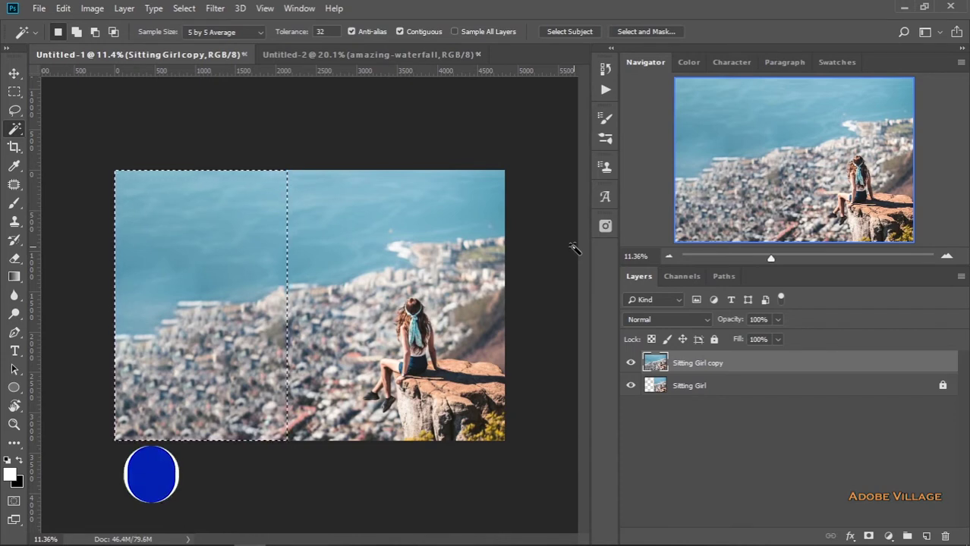
key(ctrl+d)
scroll(243, 296, up, 4)
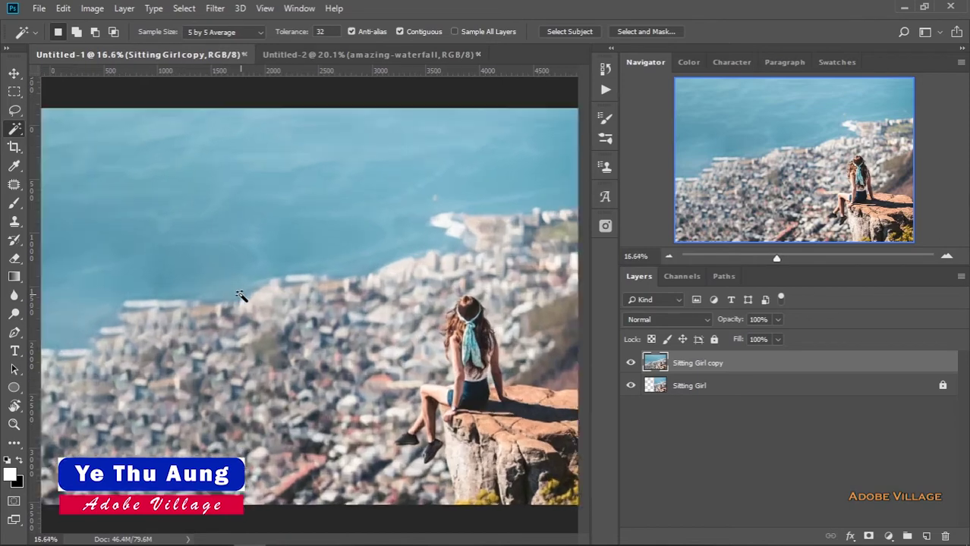
scroll(239, 296, down, 2)
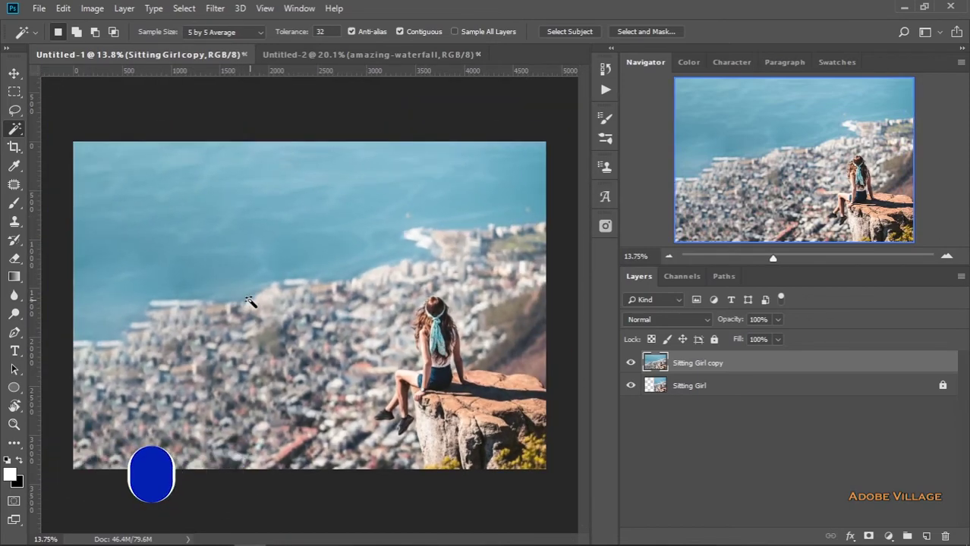
scroll(234, 308, down, 1)
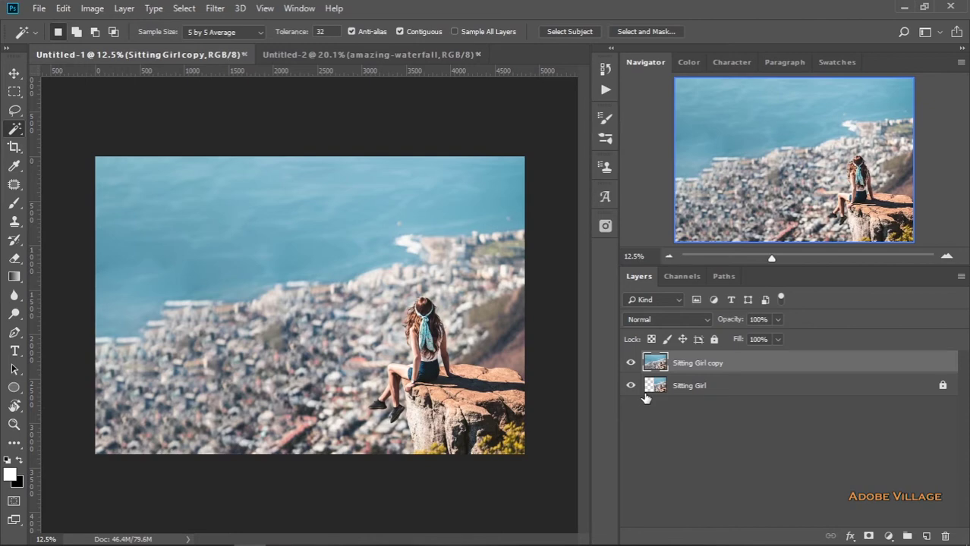
alt+click(630, 387)
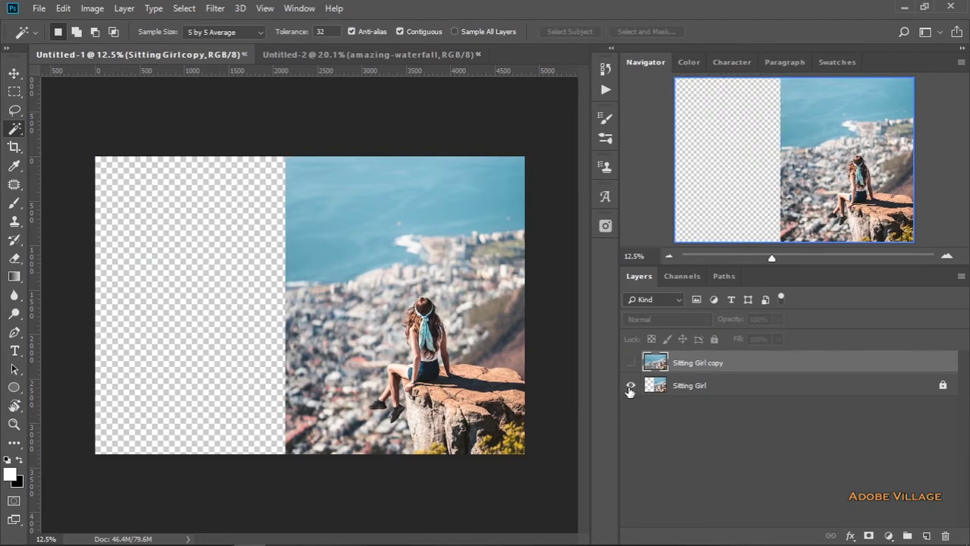
alt+click(630, 387)
alt+click(630, 387)
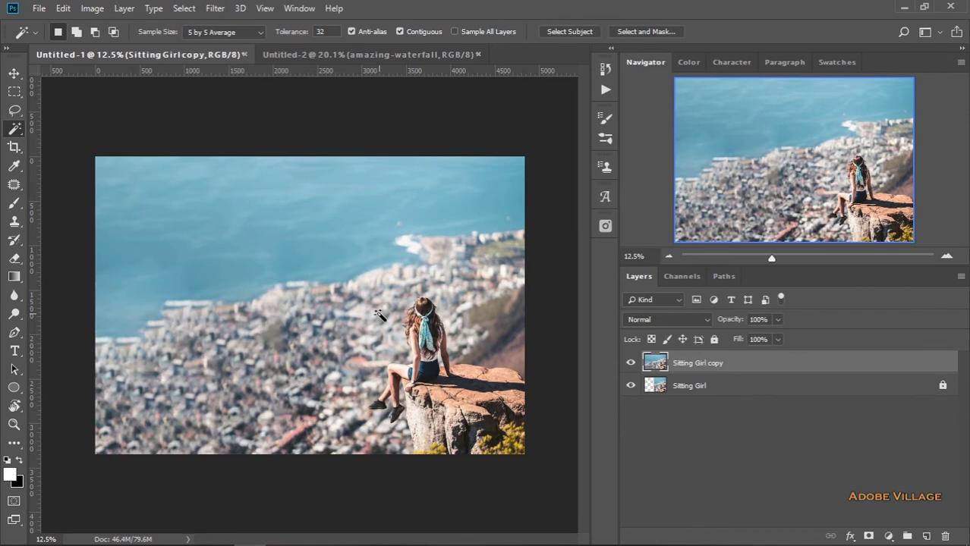
scroll(349, 319, up, 2)
scroll(331, 360, up, 1)
scroll(311, 353, up, 1)
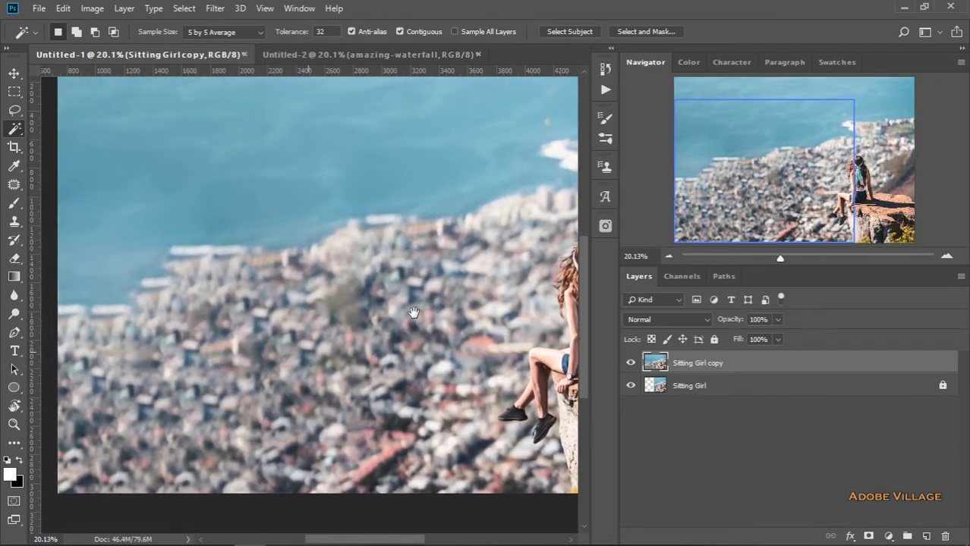
scroll(333, 347, down, 1)
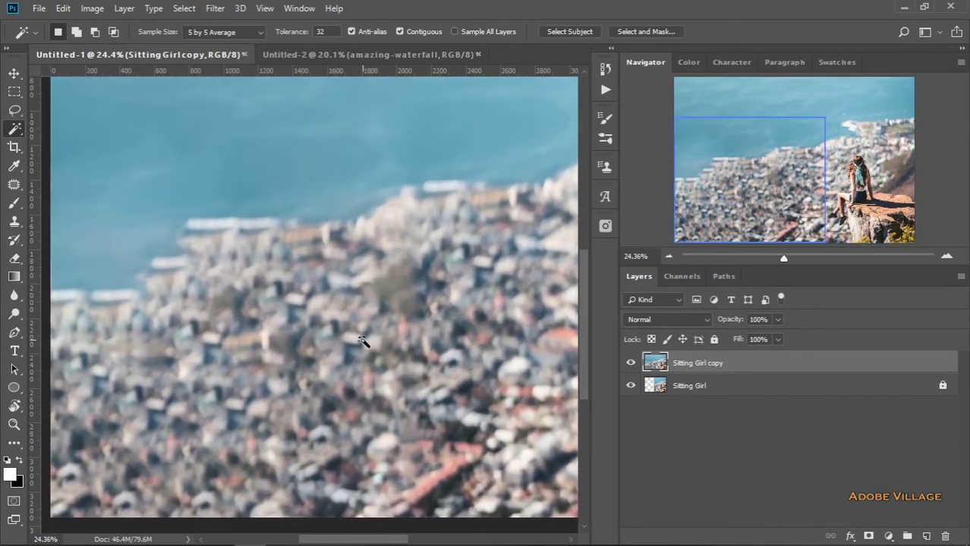
scroll(357, 343, down, 1)
scroll(428, 318, up, 1)
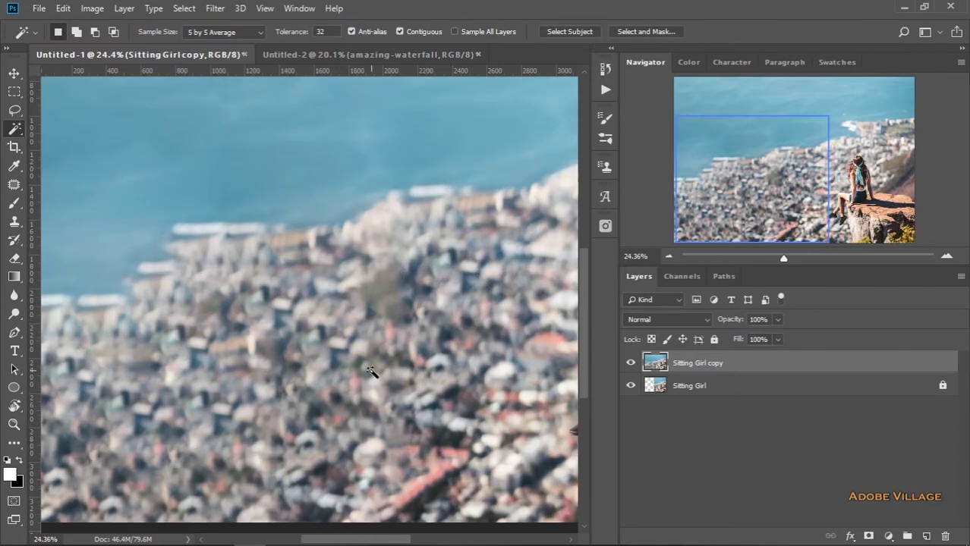
scroll(368, 371, down, 1)
scroll(368, 372, down, 1)
scroll(367, 372, up, 2)
scroll(164, 357, down, 2)
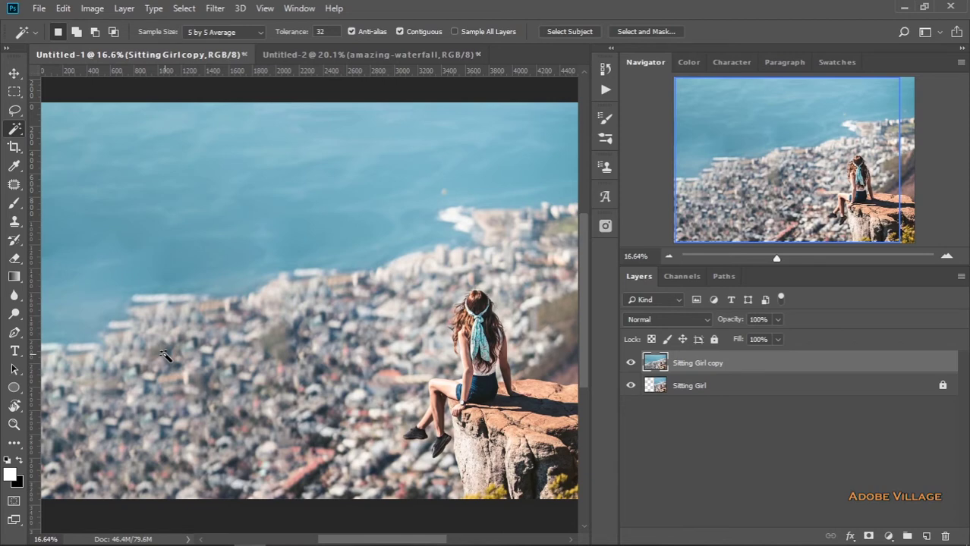
scroll(161, 360, up, 1)
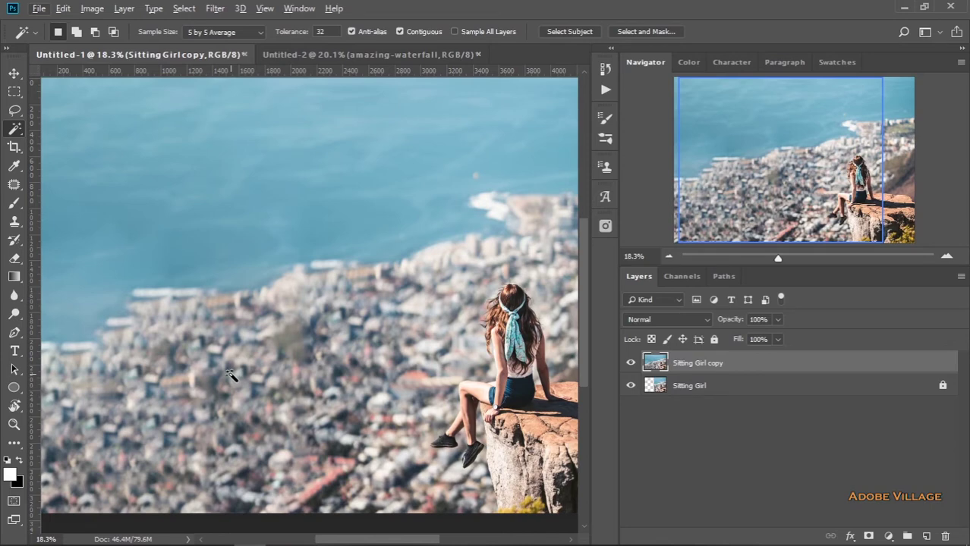
scroll(239, 372, down, 1)
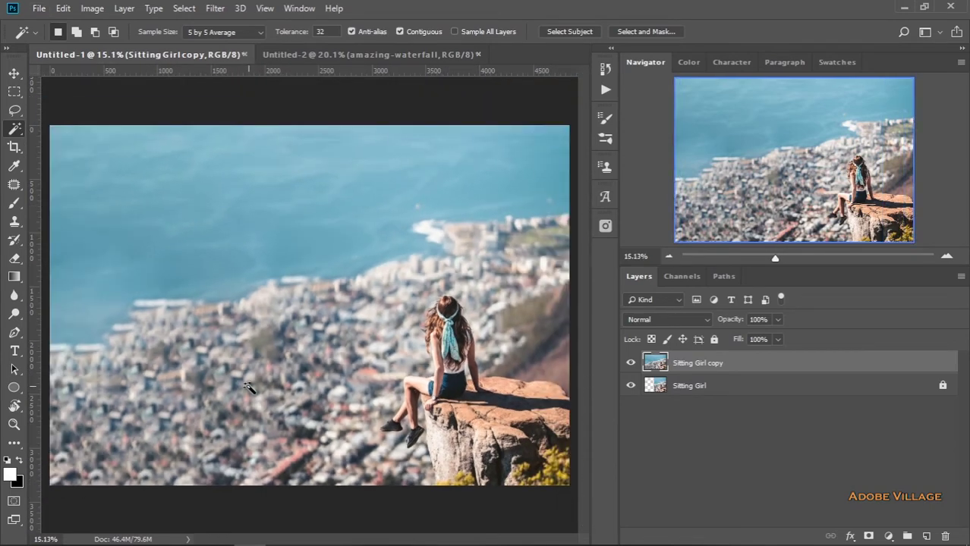
scroll(250, 388, down, 1)
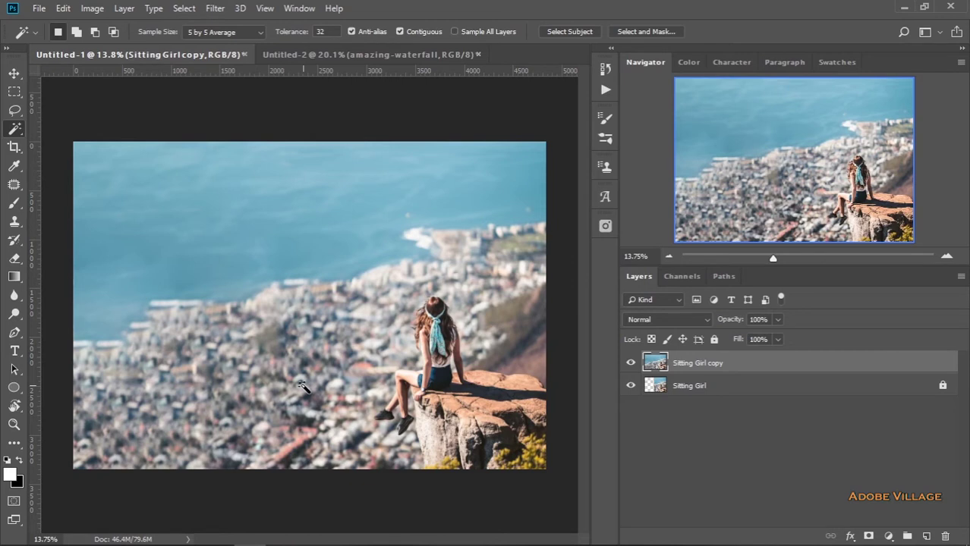
Zoom out to view the whole sitting-girl cliff photo before cropping
key(ctrl+minus)
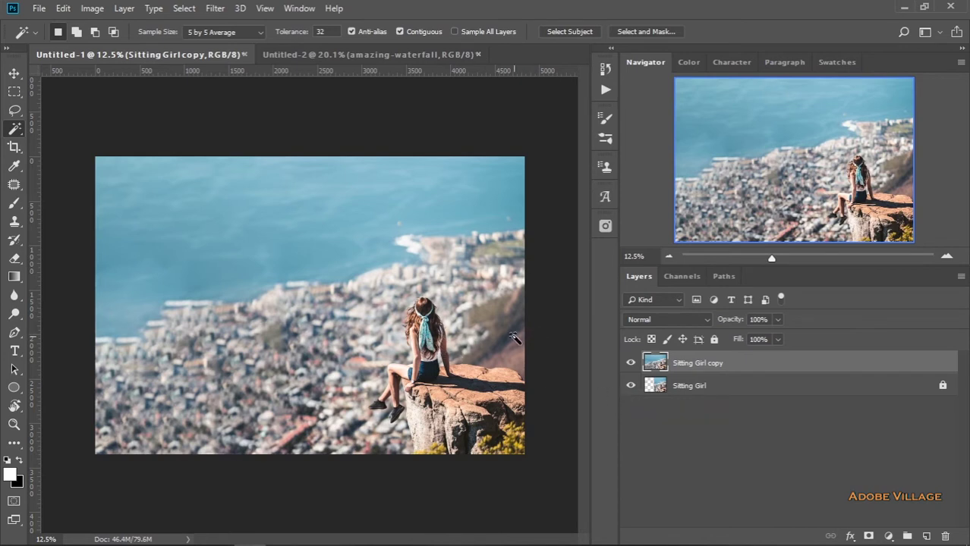
scroll(513, 339, down, 1)
scroll(510, 336, down, 1)
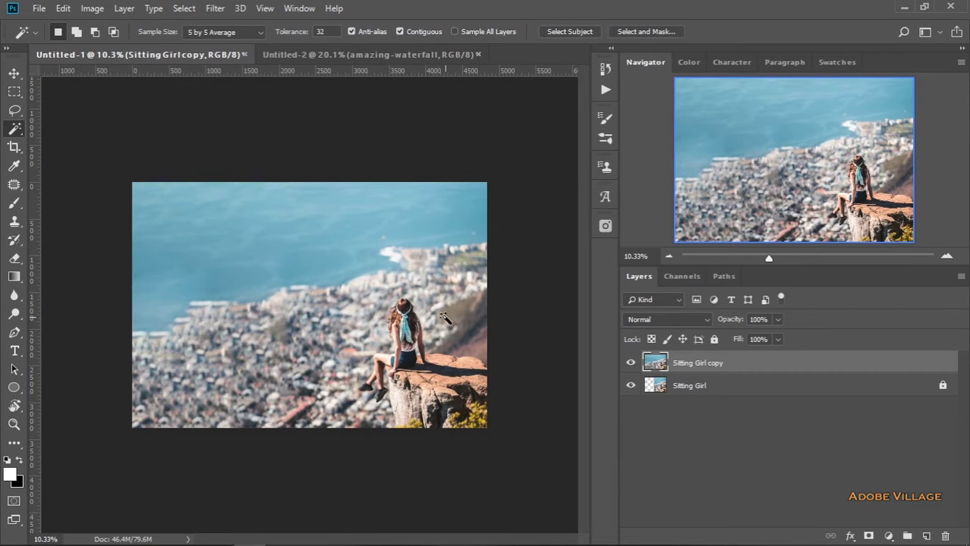
scroll(327, 330, up, 1)
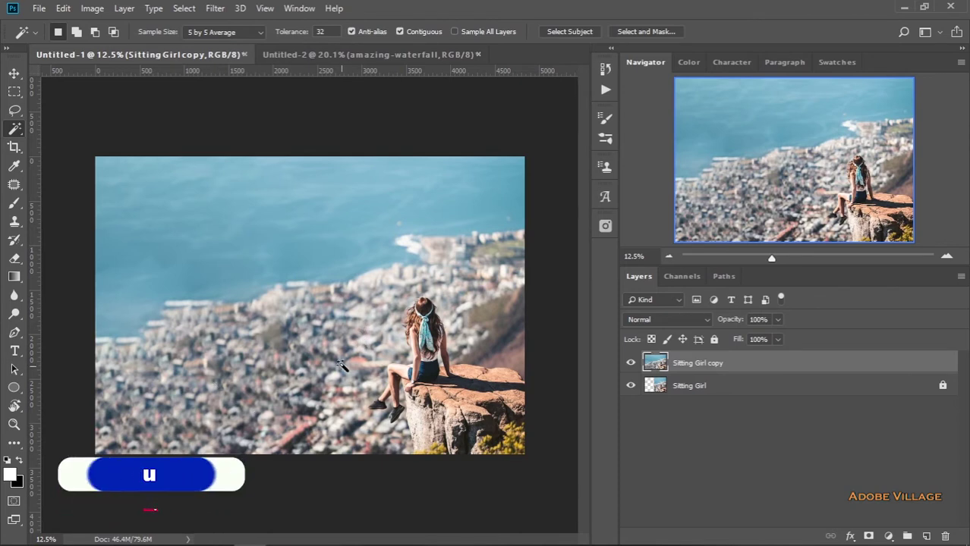
scroll(493, 341, down, 1)
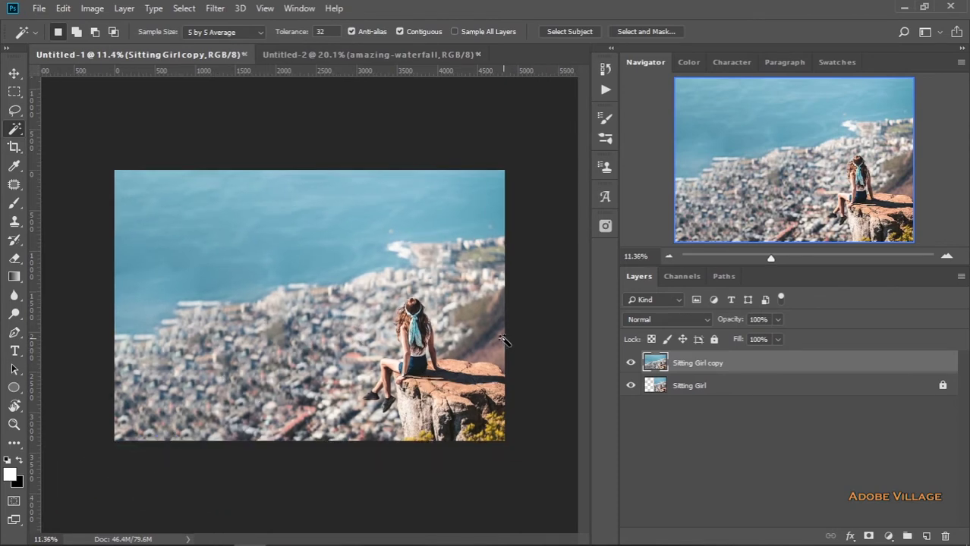
scroll(502, 340, down, 1)
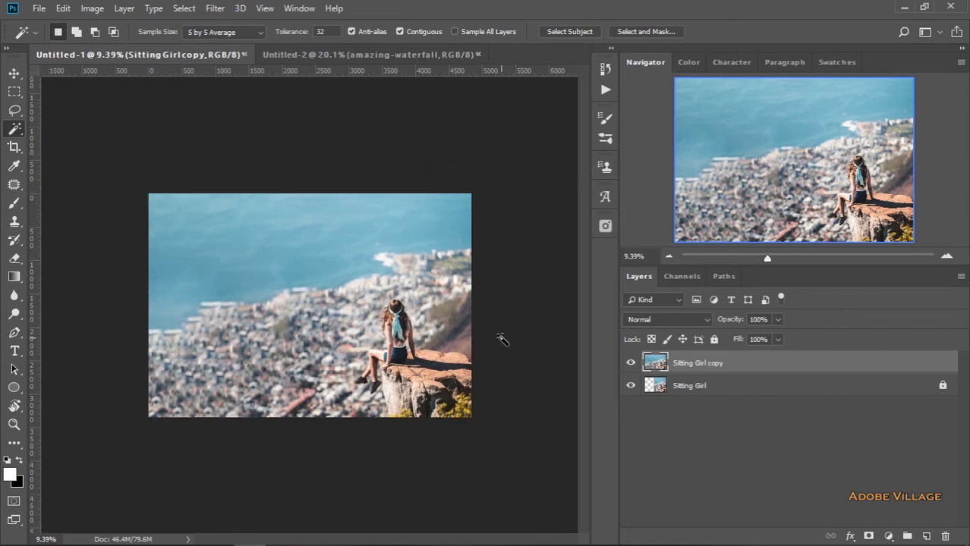
key(c)
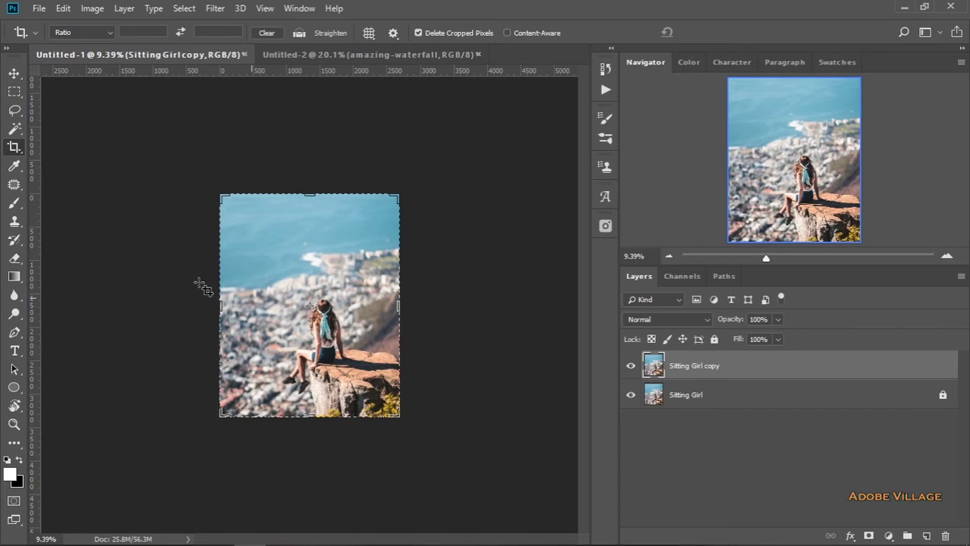
Alt-drag the crop edge to widen the canvas evenly on both sides into landscape
right_click(17, 154)
click(53, 148)
drag(220, 306, 201, 305)
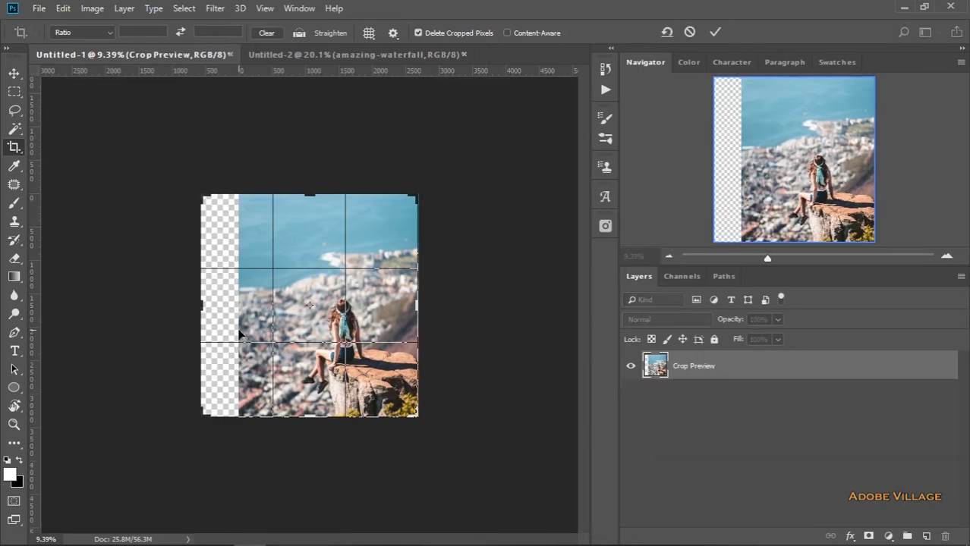
key(ctrl+z)
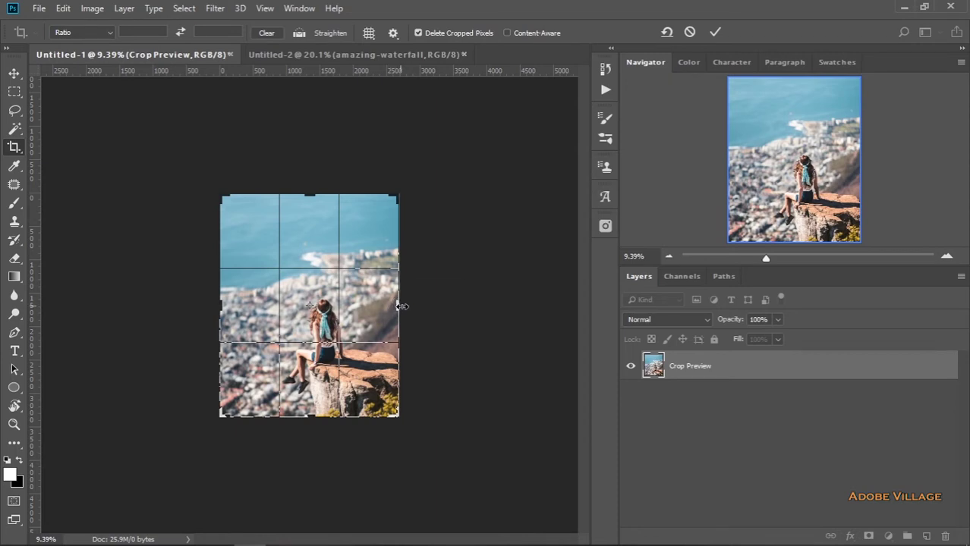
drag(402, 307, 494, 306)
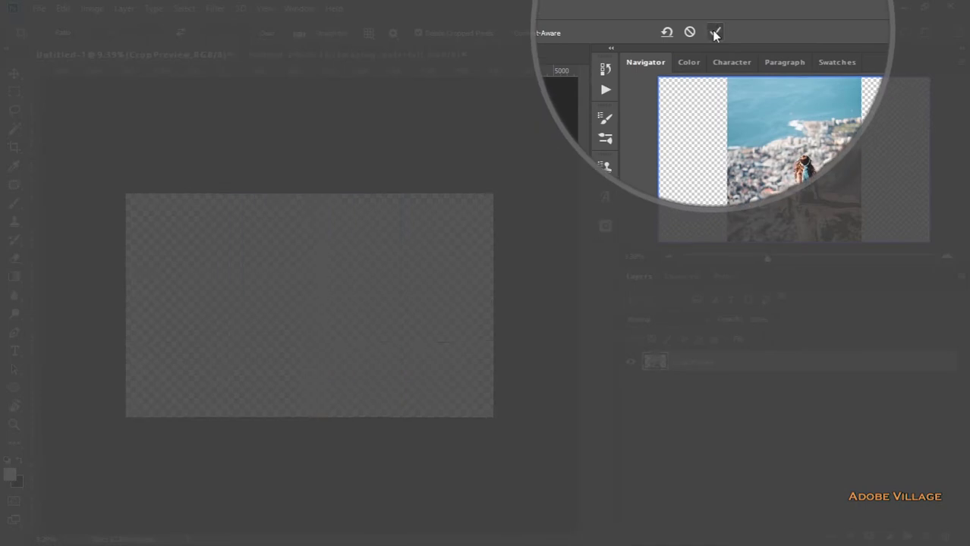
click(713, 32)
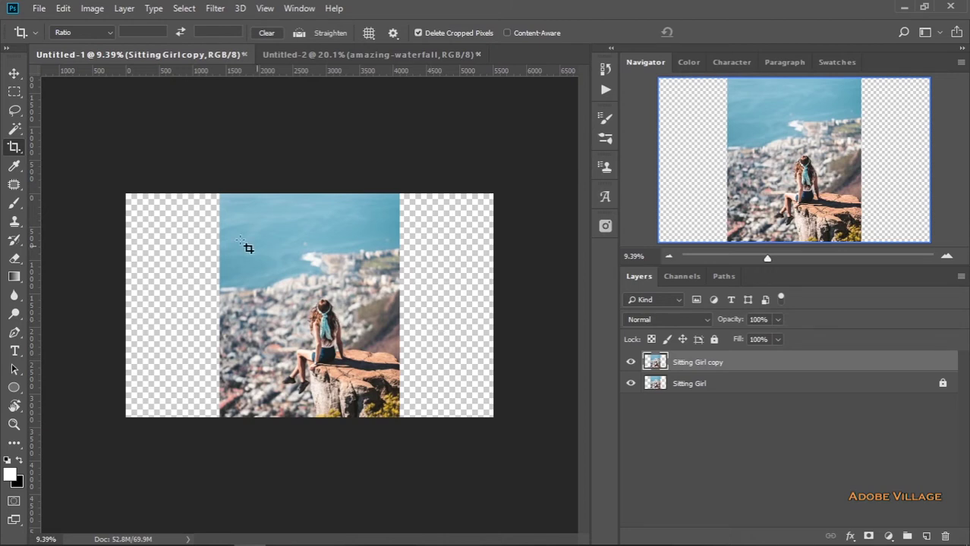
click(14, 129)
click(55, 144)
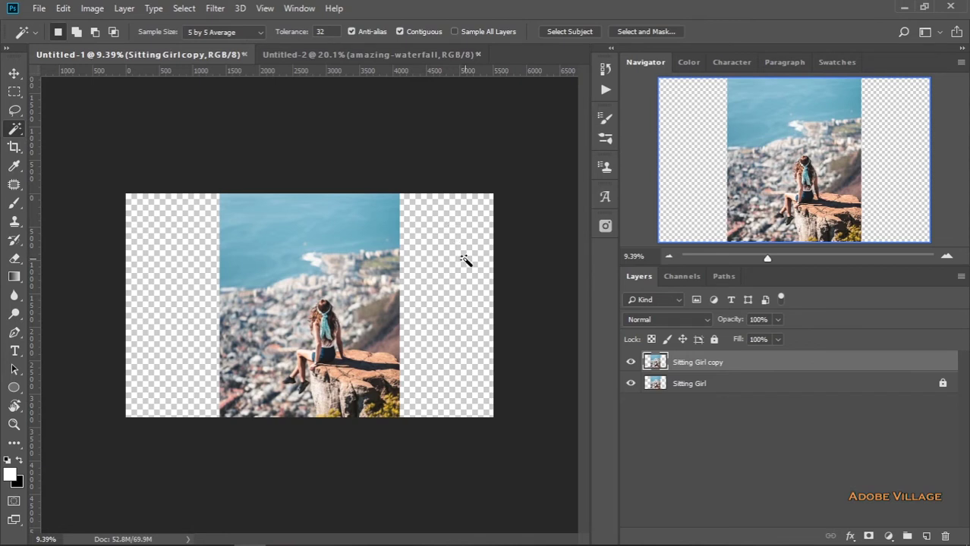
Magic Wand-select the right transparent strip and Shift-add the left strip
click(464, 259)
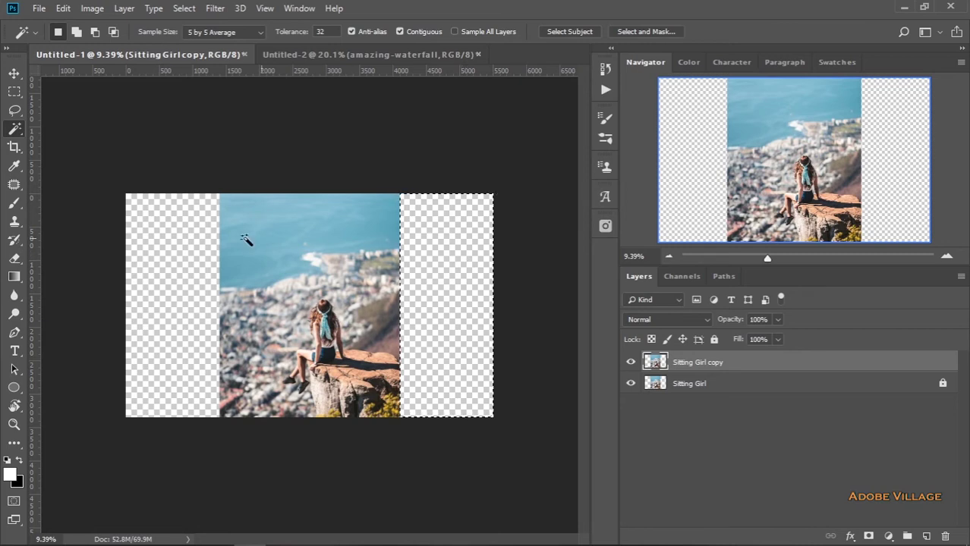
click(195, 254)
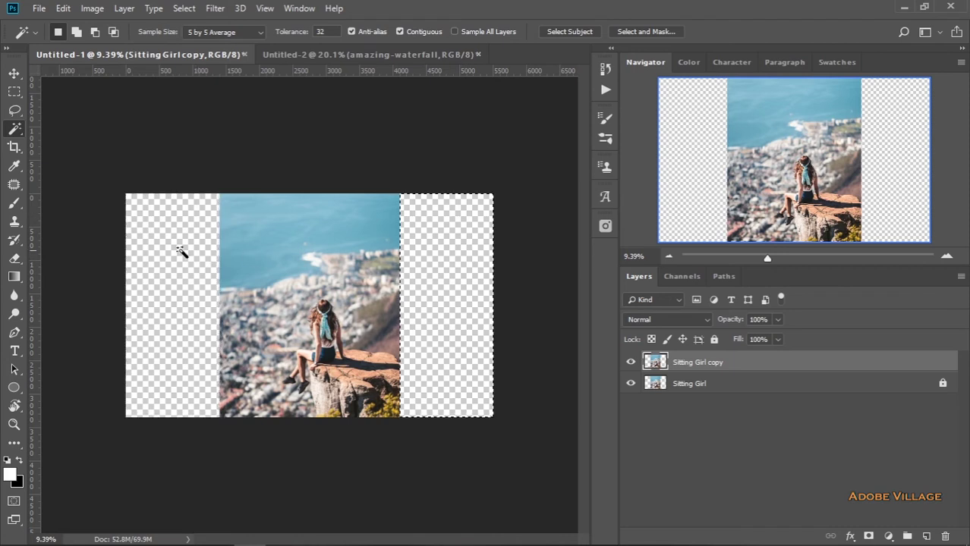
click(434, 260)
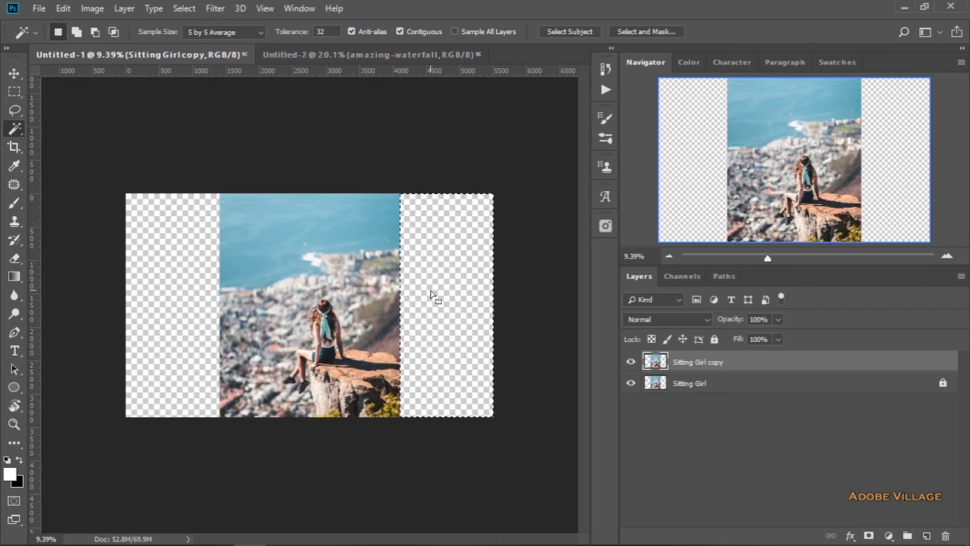
shift+click(177, 290)
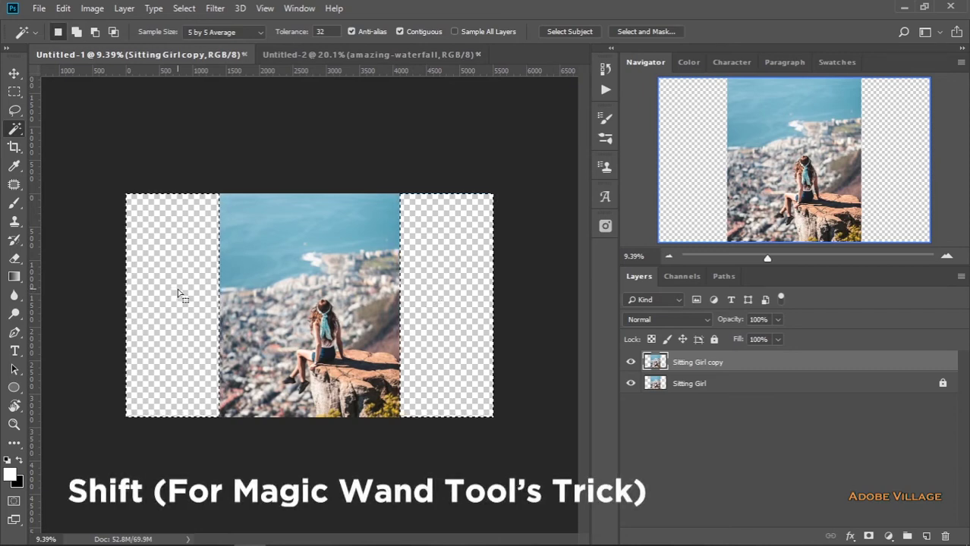
click(63, 8)
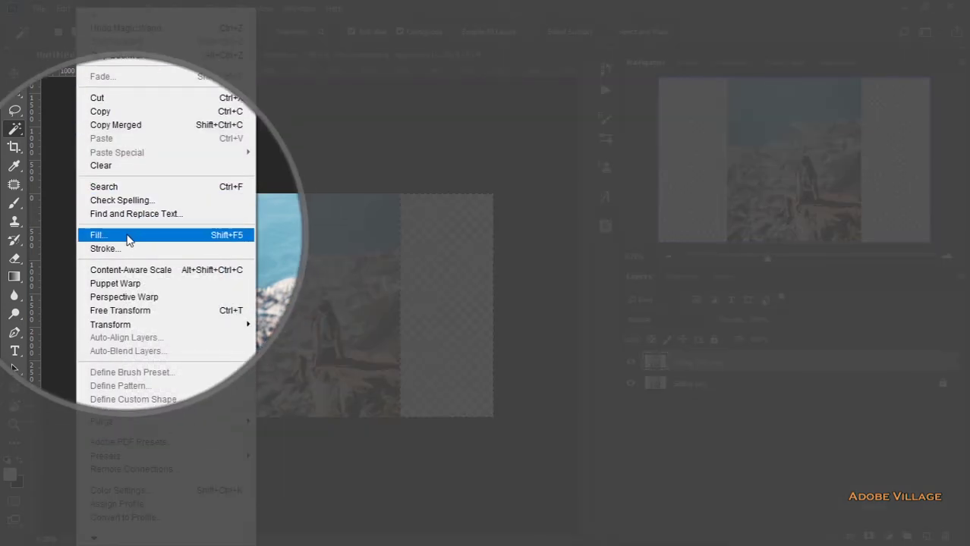
Fill both selected side strips using Edit > Fill with Content-Aware contents
click(125, 236)
click(499, 134)
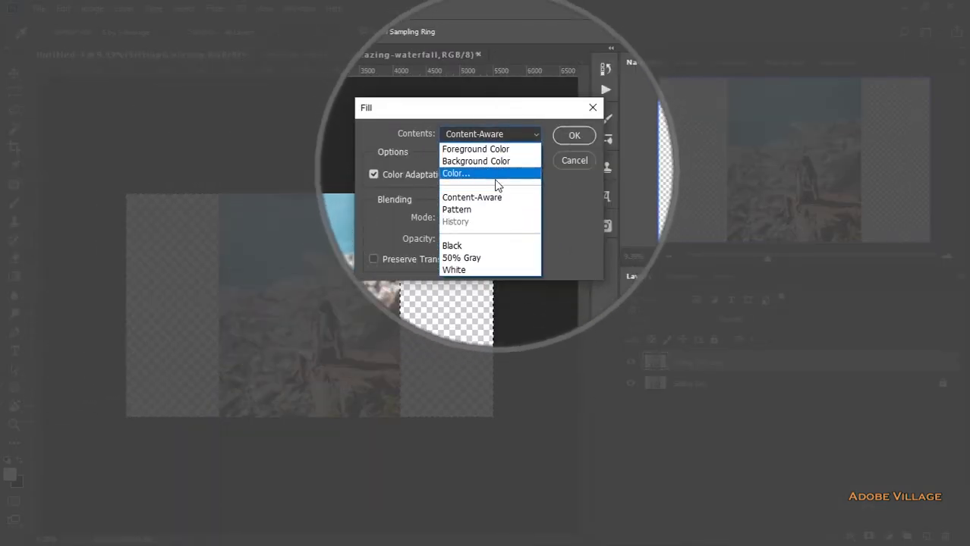
click(489, 201)
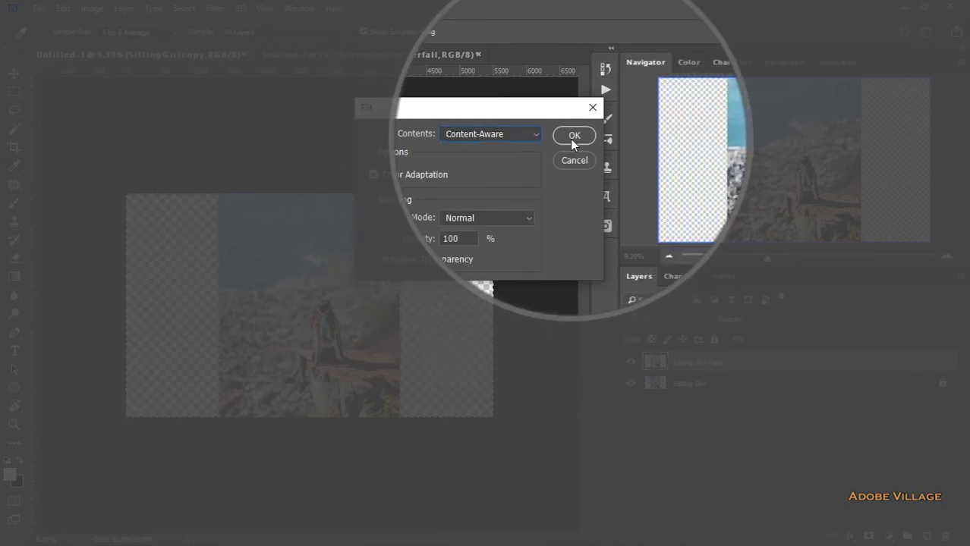
click(573, 136)
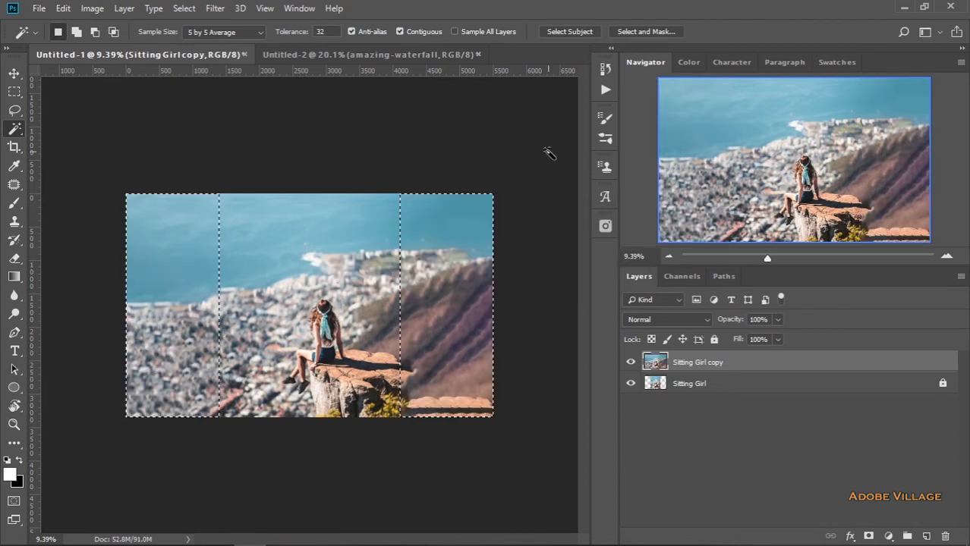
key(ctrl+d)
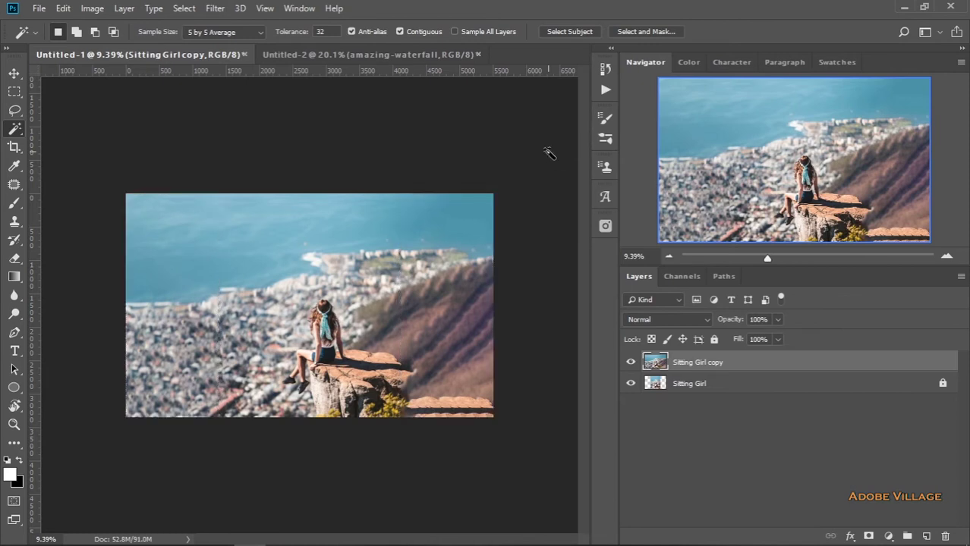
scroll(404, 344, up, 2)
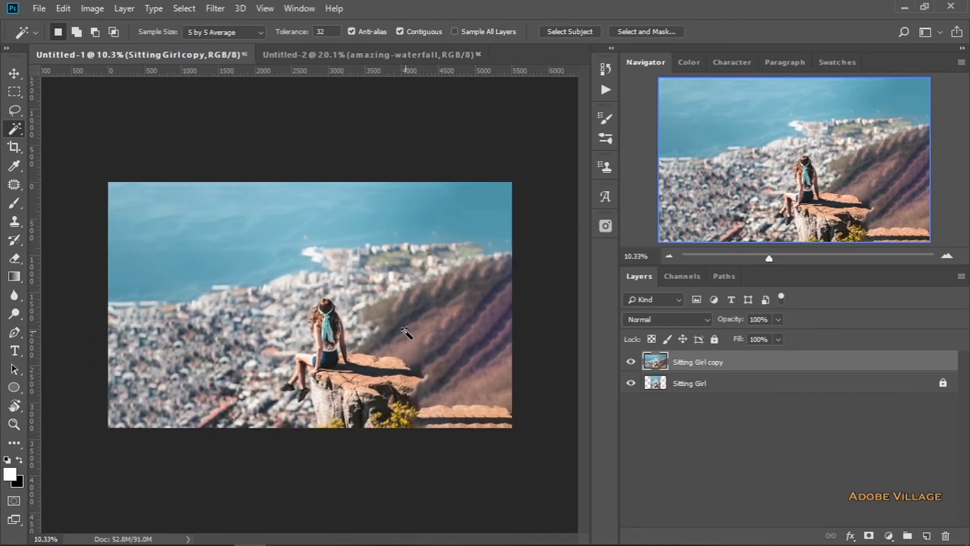
scroll(502, 361, up, 2)
scroll(472, 403, up, 4)
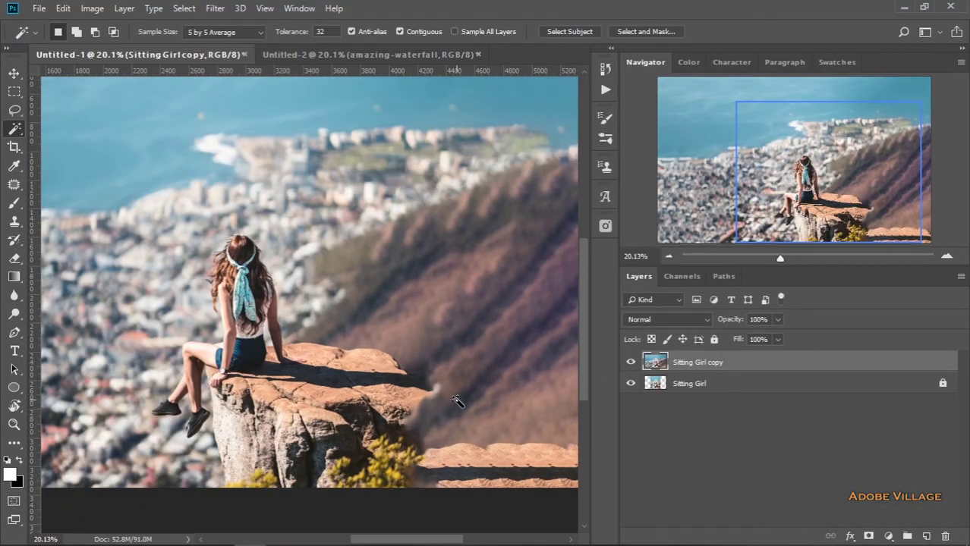
scroll(522, 464, up, 3)
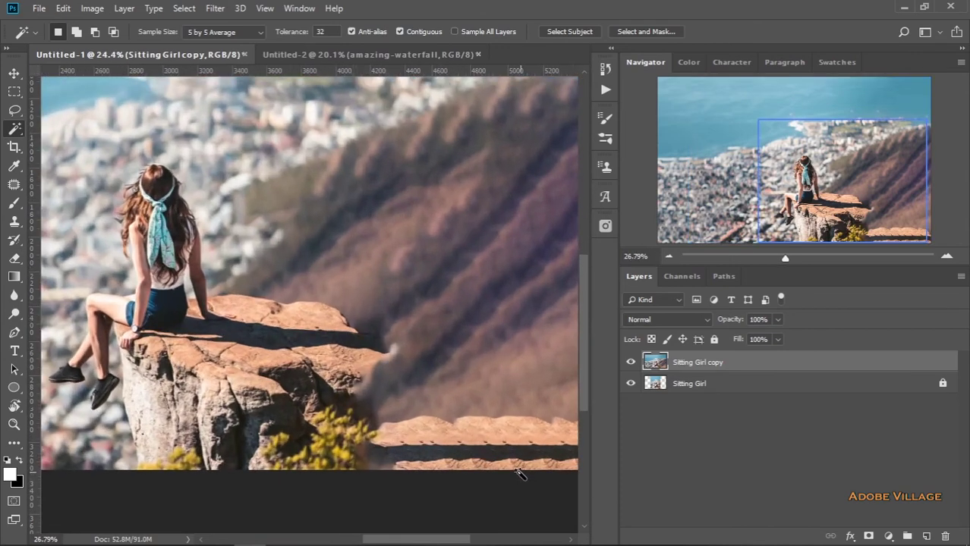
scroll(519, 473, up, 1)
scroll(490, 446, up, 1)
scroll(428, 437, up, 1)
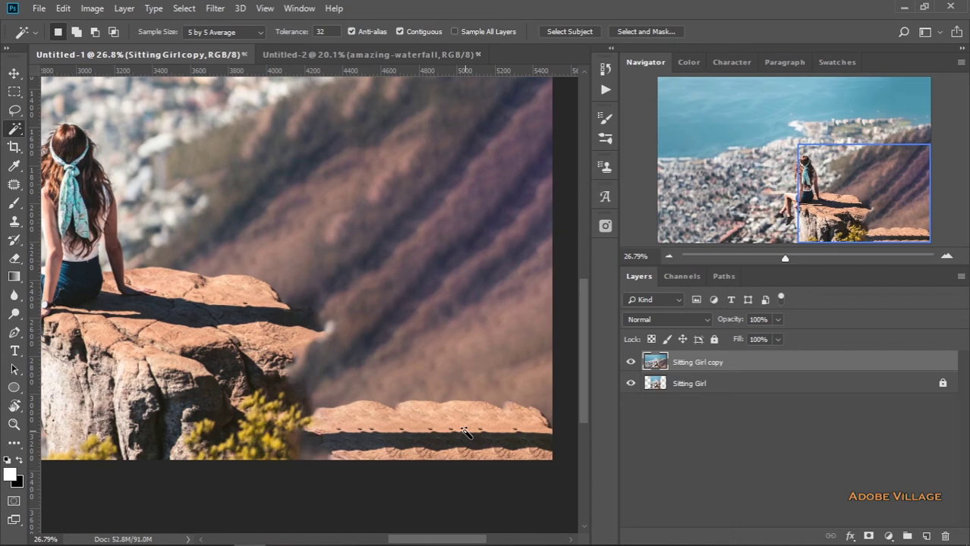
scroll(464, 431, up, 2)
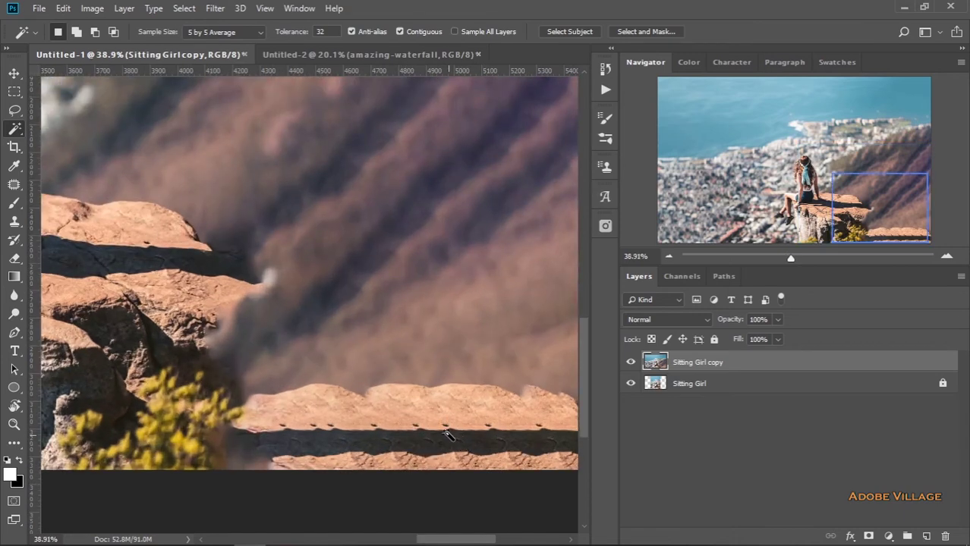
scroll(505, 429, down, 1)
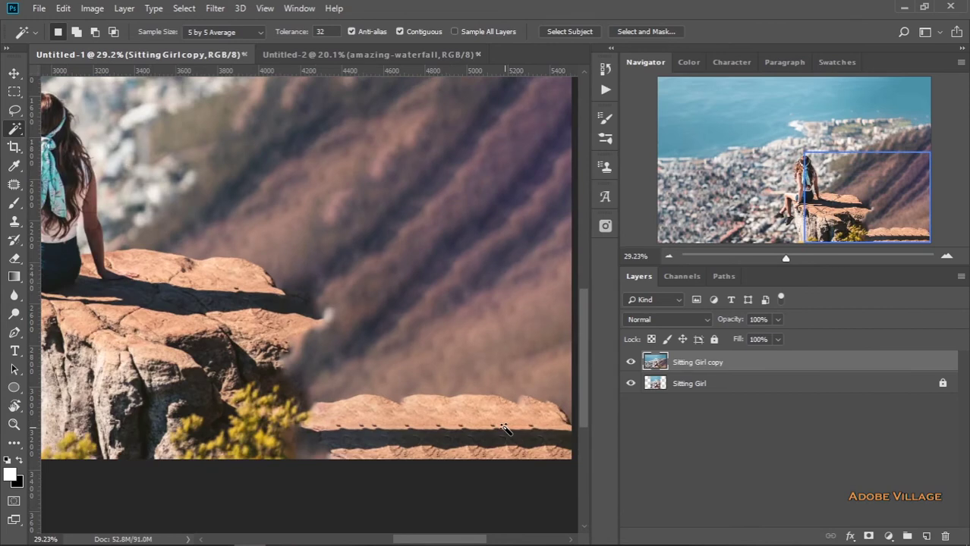
scroll(419, 383, down, 1)
scroll(391, 363, down, 1)
scroll(389, 360, down, 1)
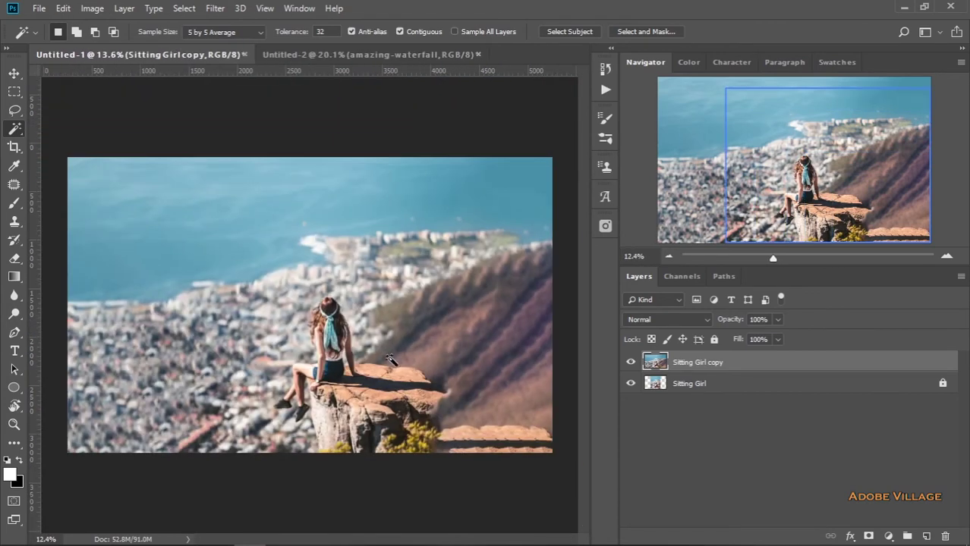
scroll(415, 354, up, 1)
scroll(427, 355, down, 1)
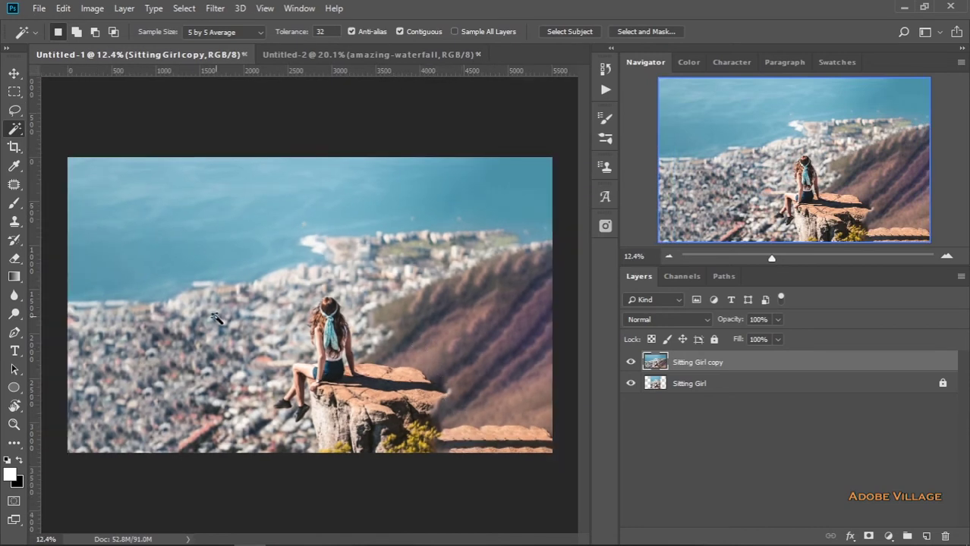
With the Patch tool, patch the blurry smudge beside the right rock edge
click(18, 187)
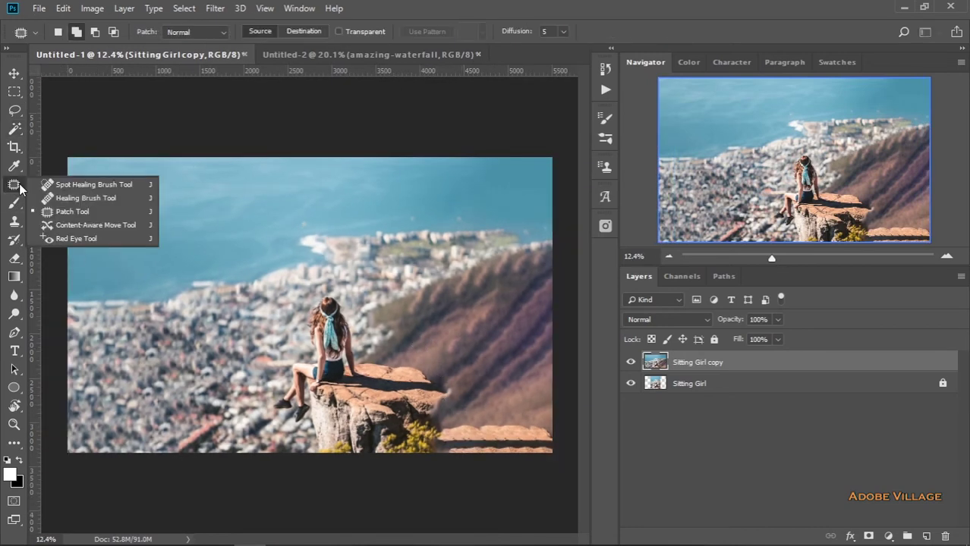
click(74, 209)
scroll(498, 419, up, 5)
scroll(506, 423, up, 2)
mouse_move(507, 389)
mouse_down()
mouse_move(494, 379)
mouse_move(486, 317)
mouse_up()
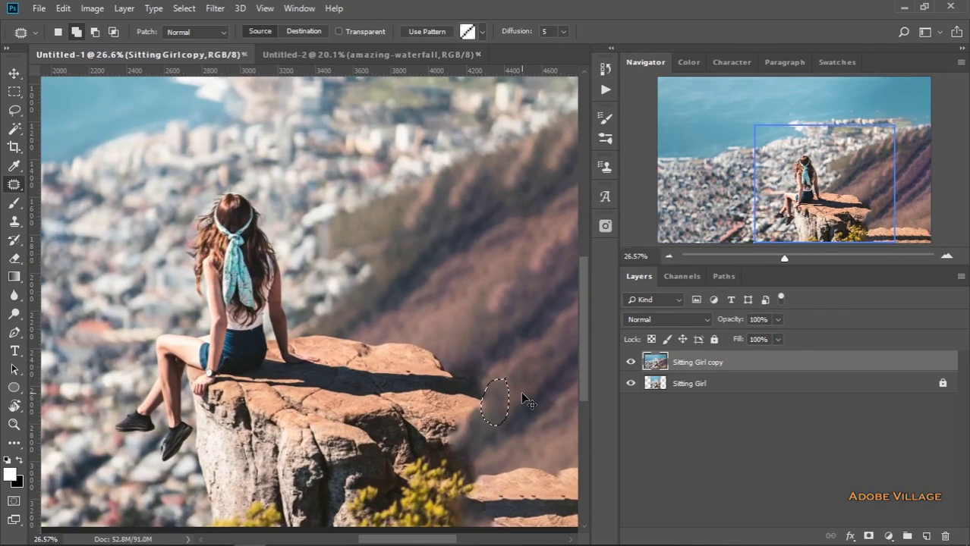
key(ctrl+d)
Patch two more areas on the rock ledge, deselect, and zoom back out
scroll(504, 352, down, 2)
scroll(503, 351, up, 3)
scroll(509, 498, up, 3)
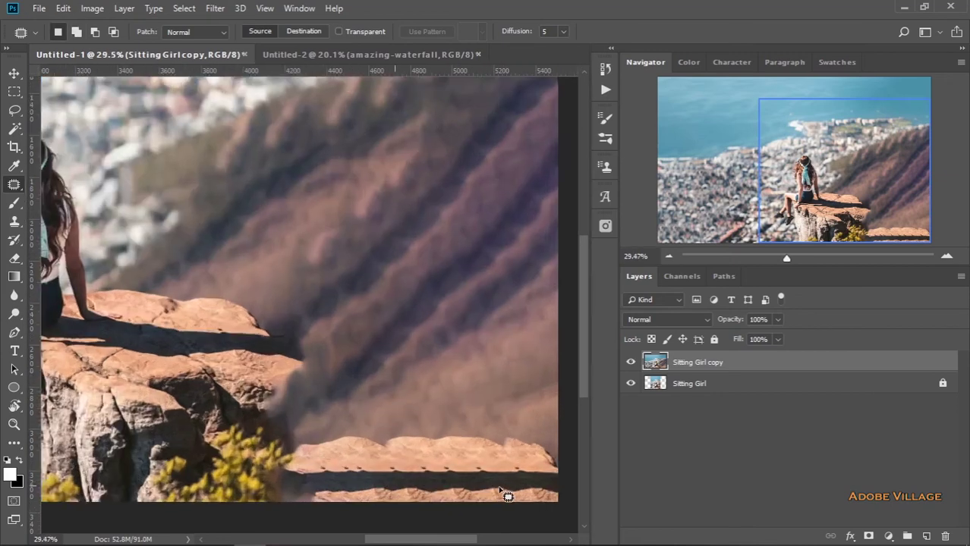
scroll(530, 477, up, 2)
scroll(529, 483, up, 3)
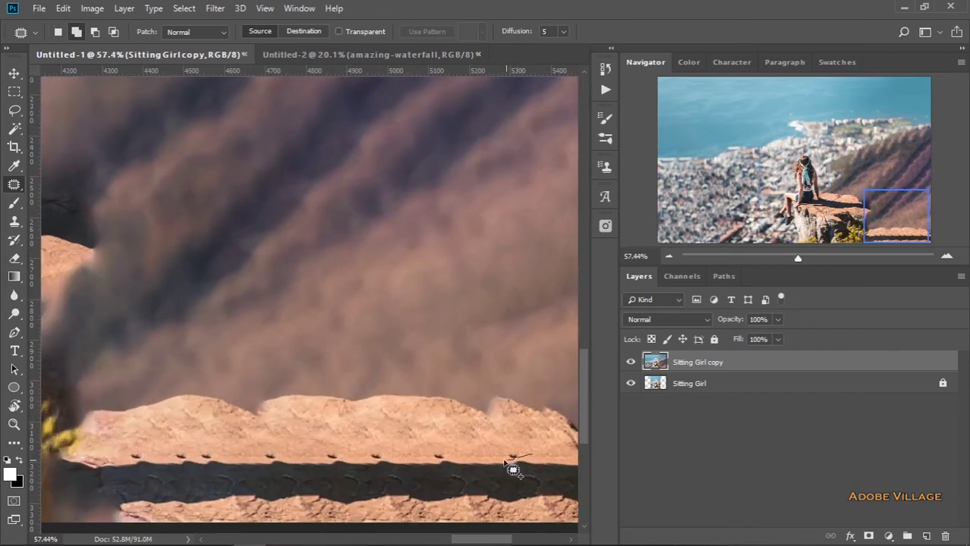
drag(537, 459, 533, 454)
mouse_move(472, 429)
mouse_down()
mouse_move(443, 473)
mouse_move(423, 448)
mouse_up()
key(ctrl+d)
key(ctrl+d)
scroll(430, 423, down, 2)
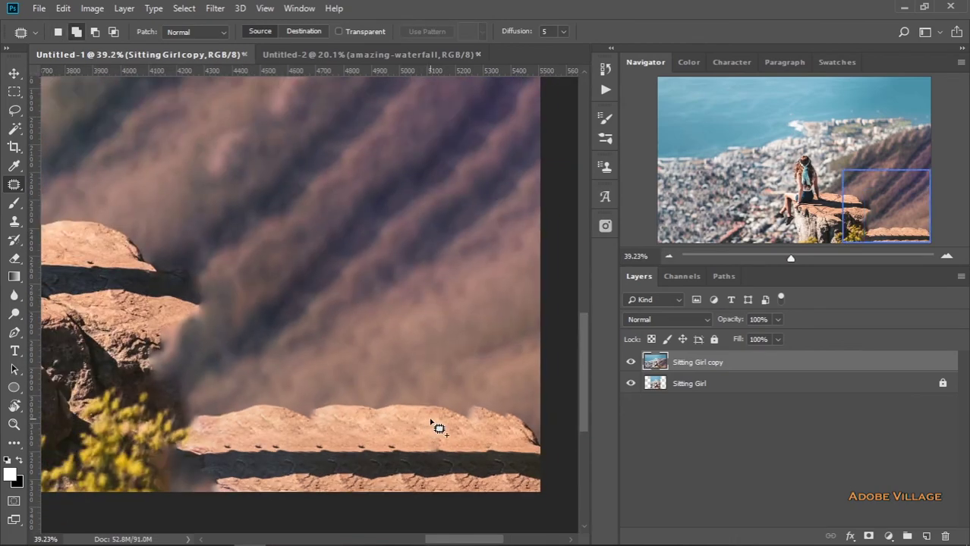
scroll(448, 421, down, 3)
scroll(448, 417, down, 3)
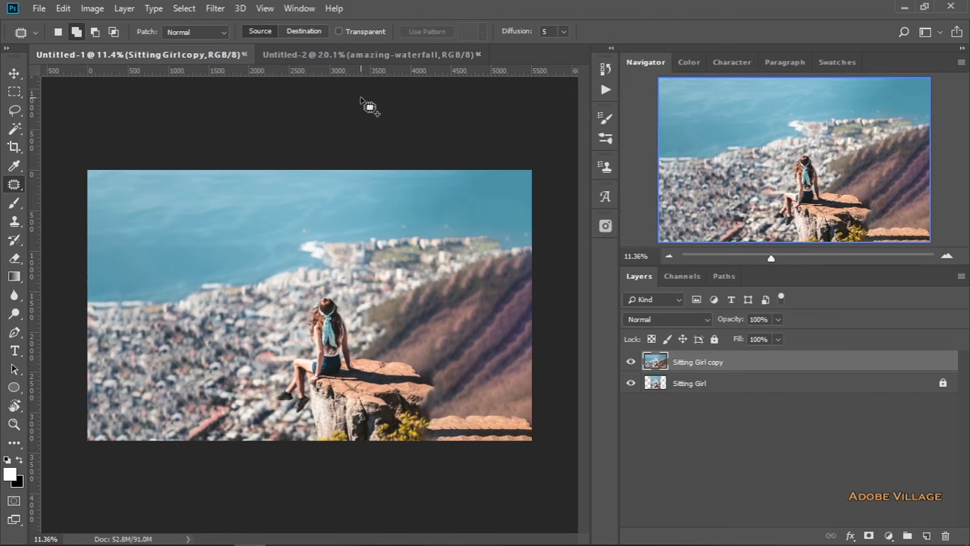
In Untitled-2, duplicate the waterfall layer and crop-widen the canvas toward the right
click(357, 54)
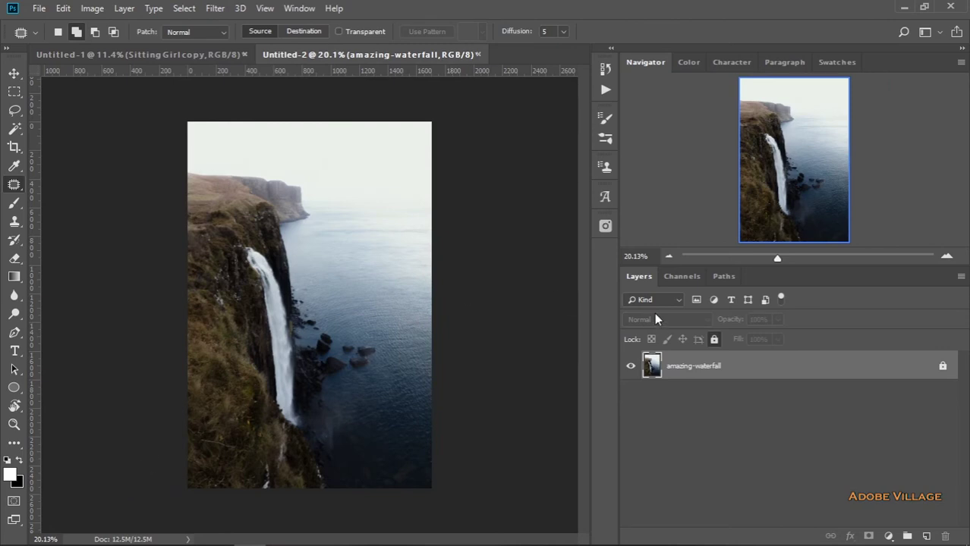
key(ctrl+j)
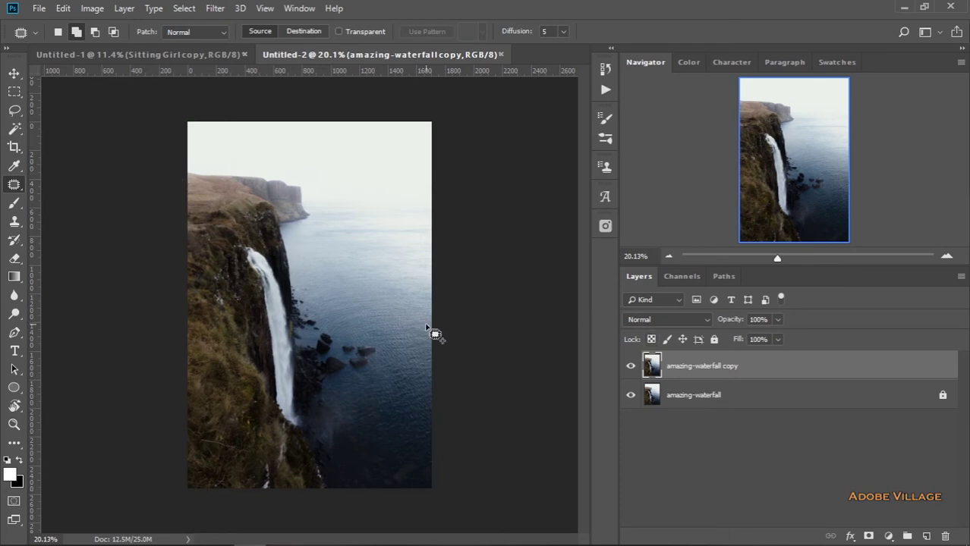
key(c)
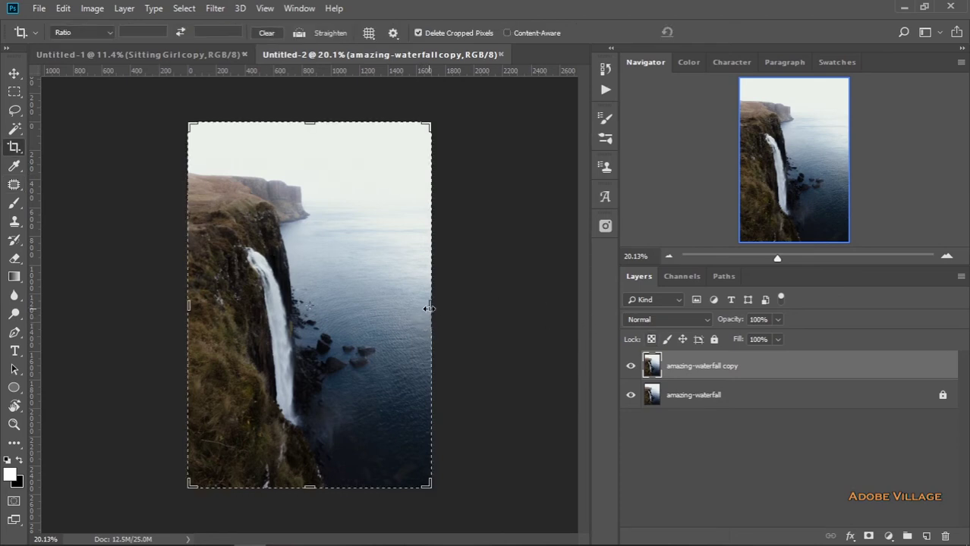
drag(429, 307, 545, 308)
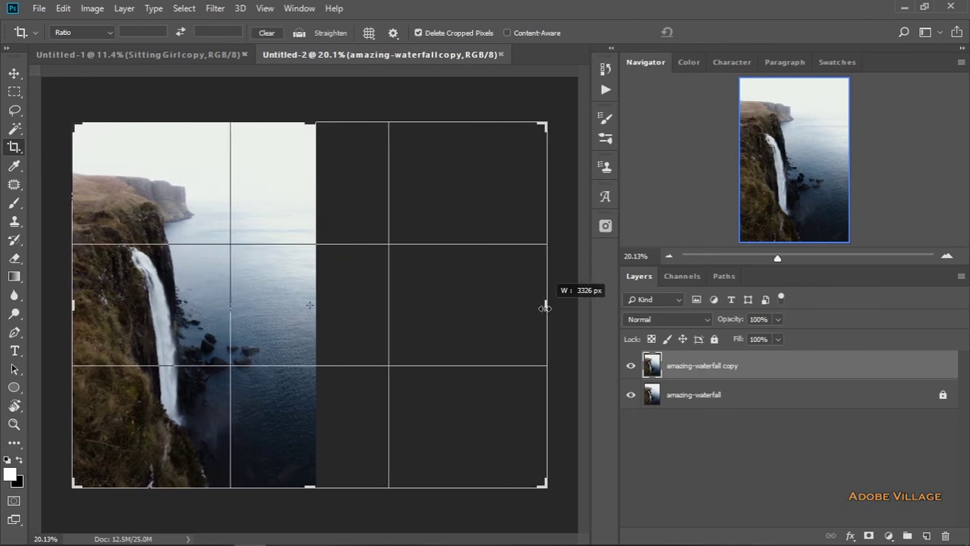
drag(544, 309, 552, 310)
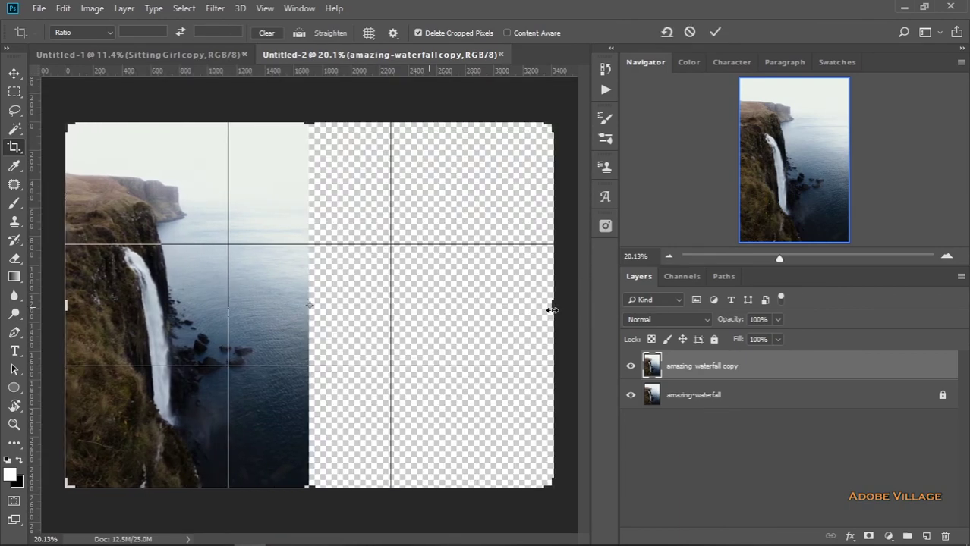
drag(493, 301, 535, 305)
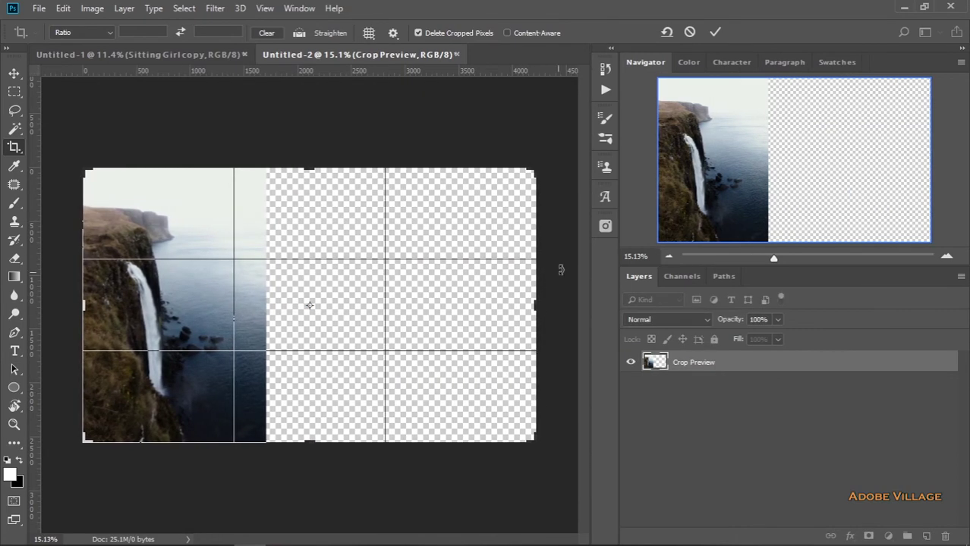
click(713, 33)
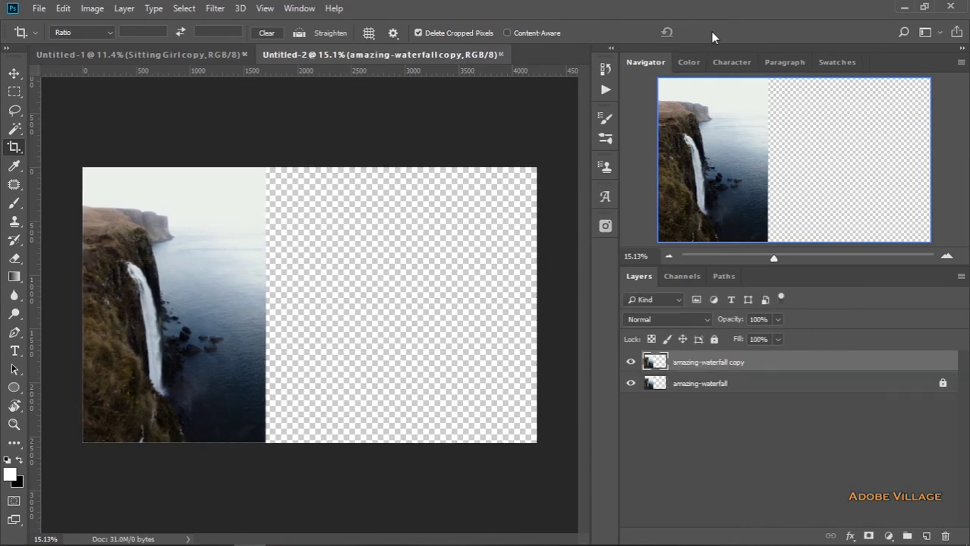
Open the Fill dialog from the Edit menu and cancel it without filling the empty area
click(64, 9)
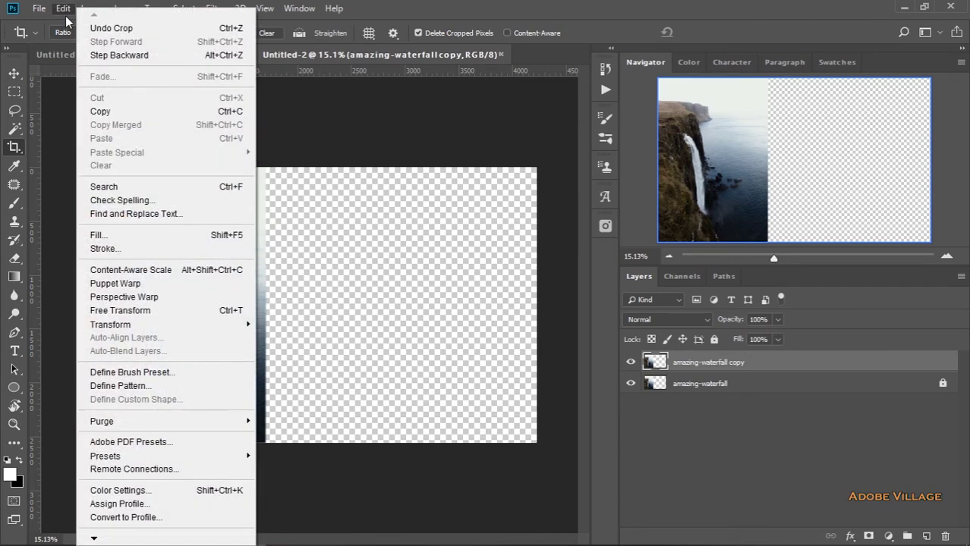
click(151, 240)
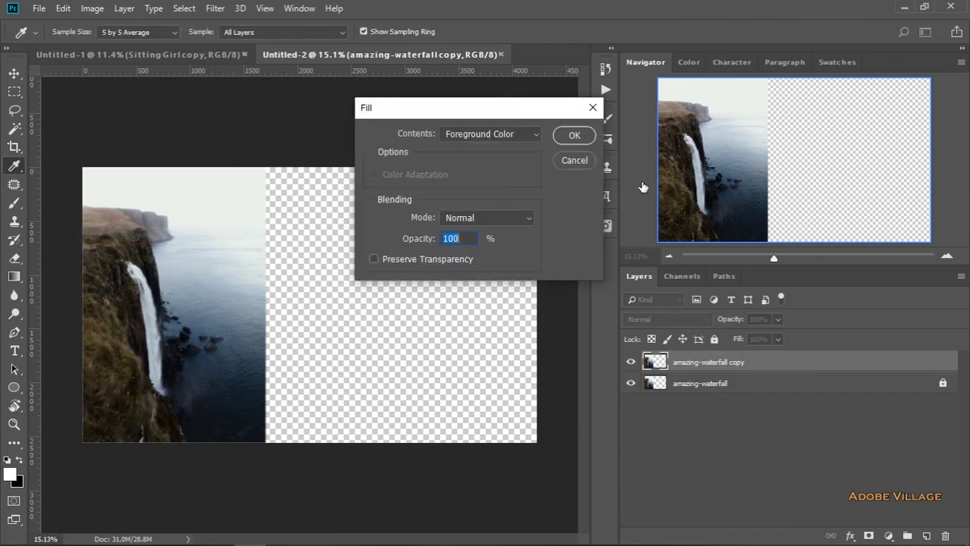
click(579, 160)
key(c)
click(484, 273)
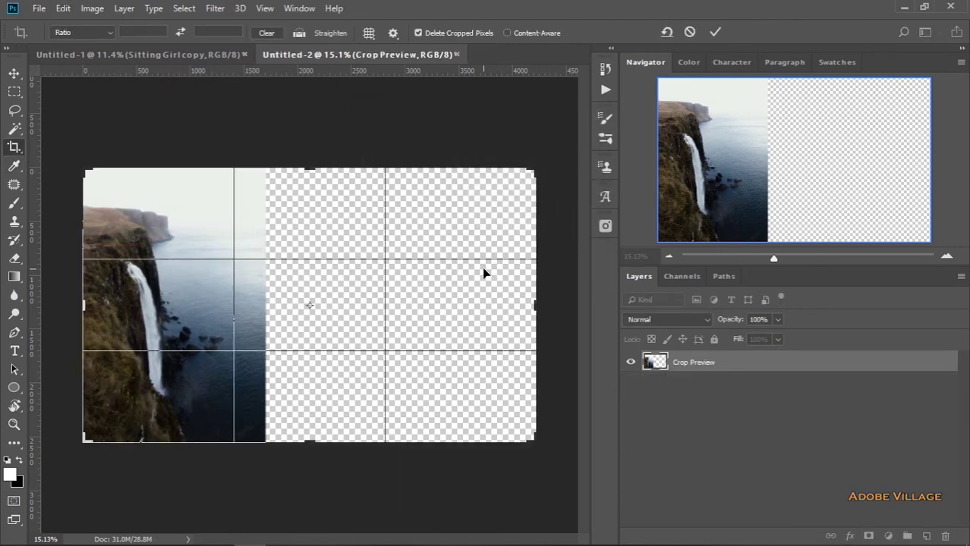
click(716, 32)
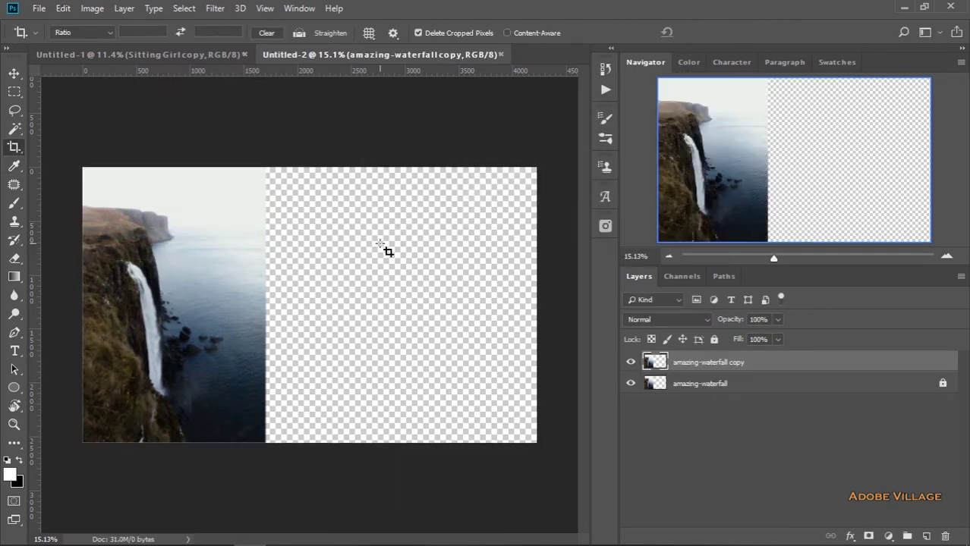
Content-Aware Scale the waterfall copy rightward to the canvas edge and commit the transform
click(63, 9)
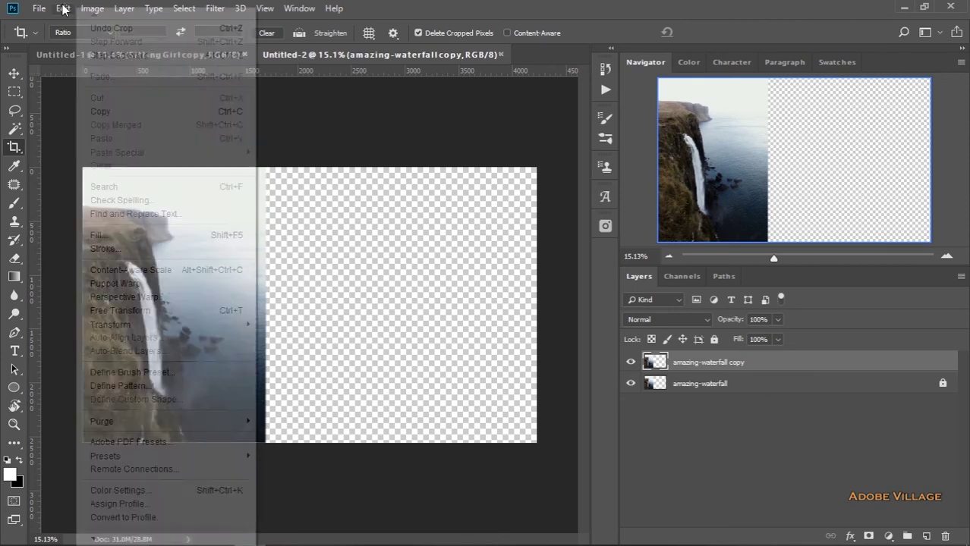
click(119, 274)
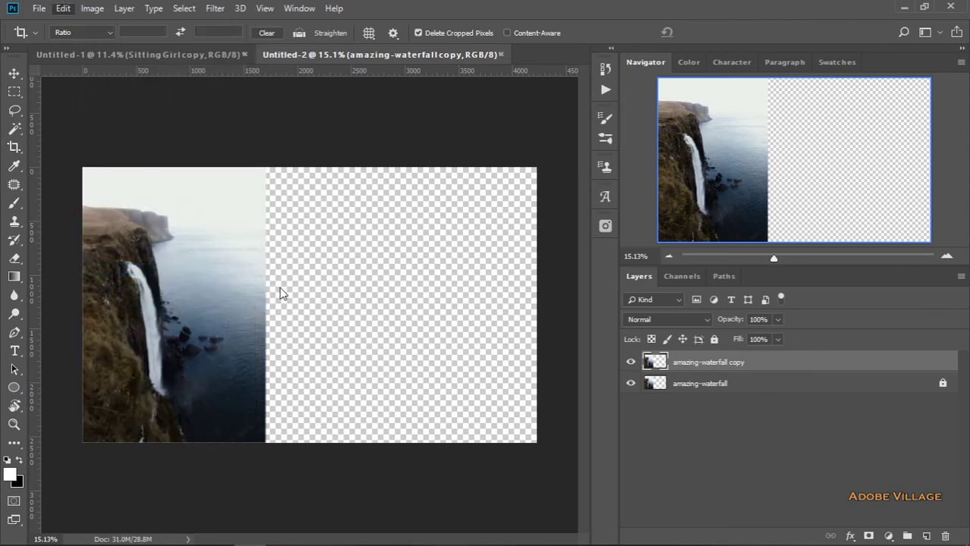
drag(265, 305, 535, 312)
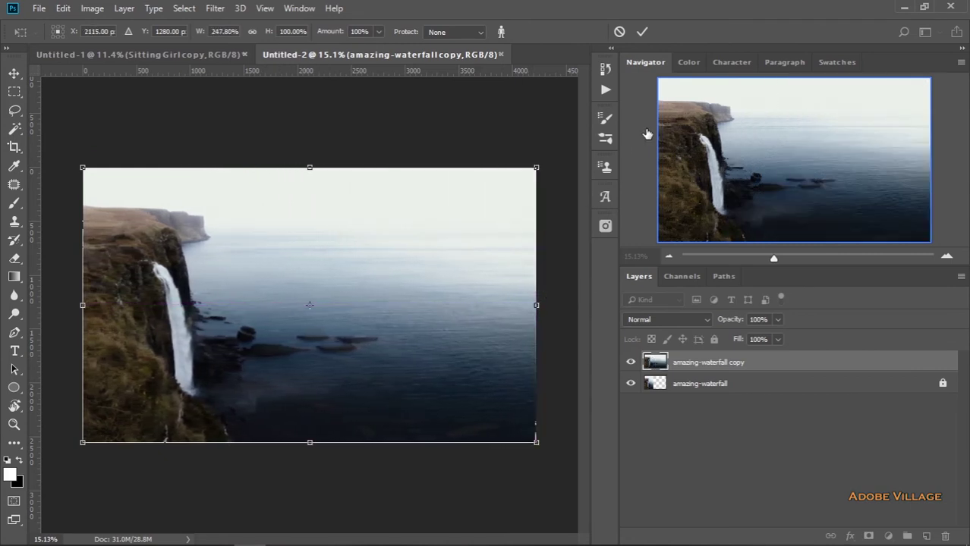
click(642, 32)
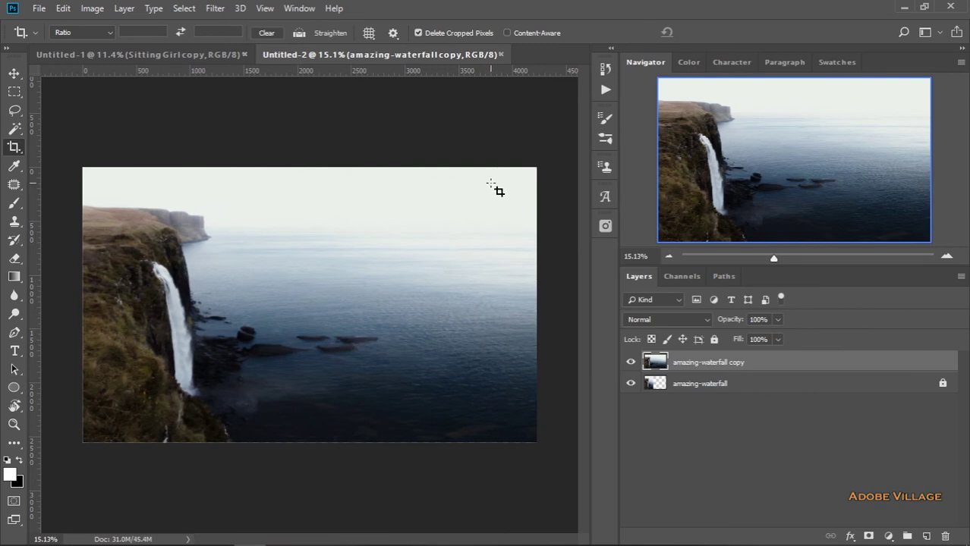
click(631, 385)
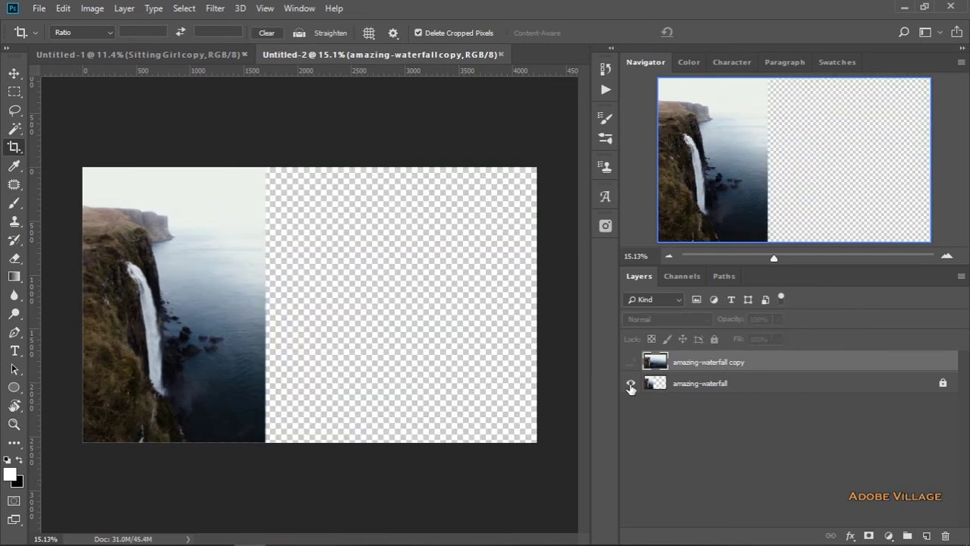
click(630, 385)
click(631, 385)
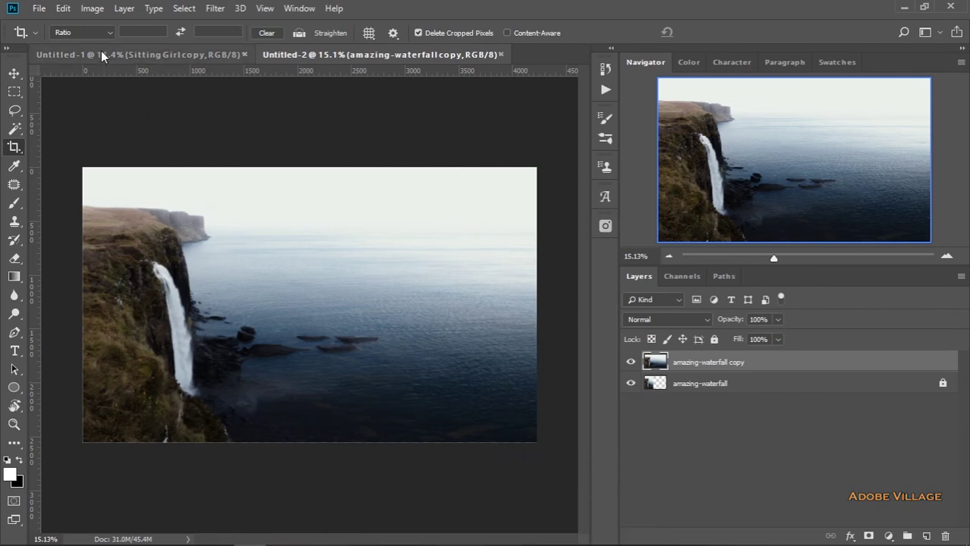
click(63, 9)
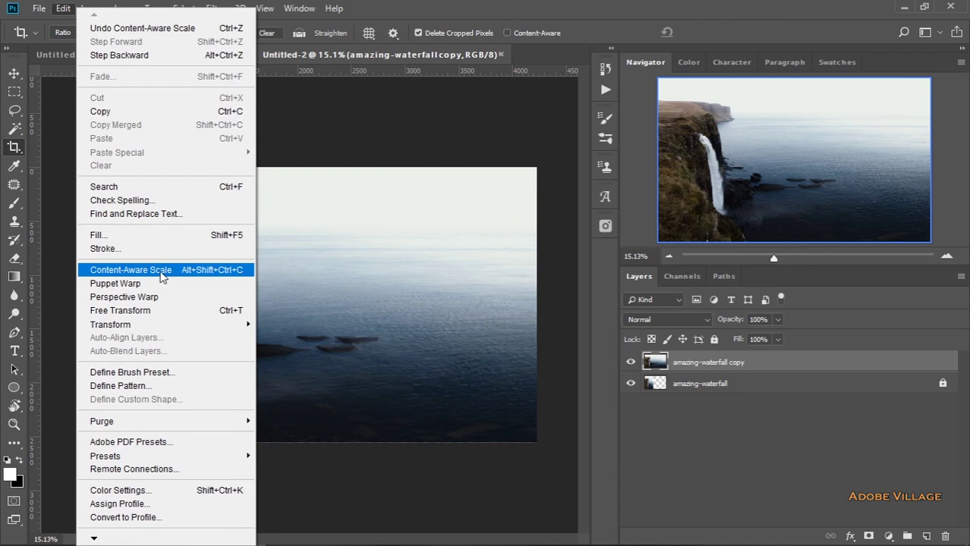
click(416, 292)
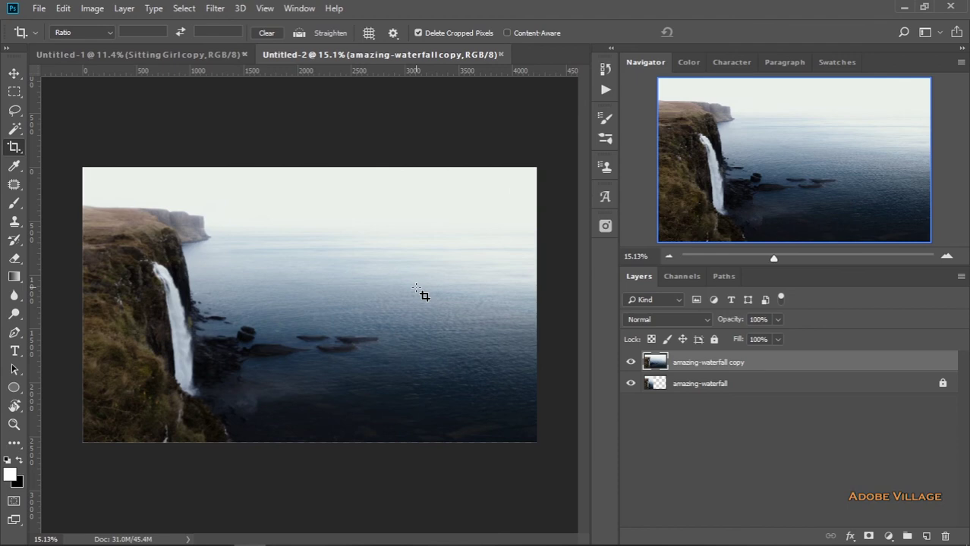
click(67, 9)
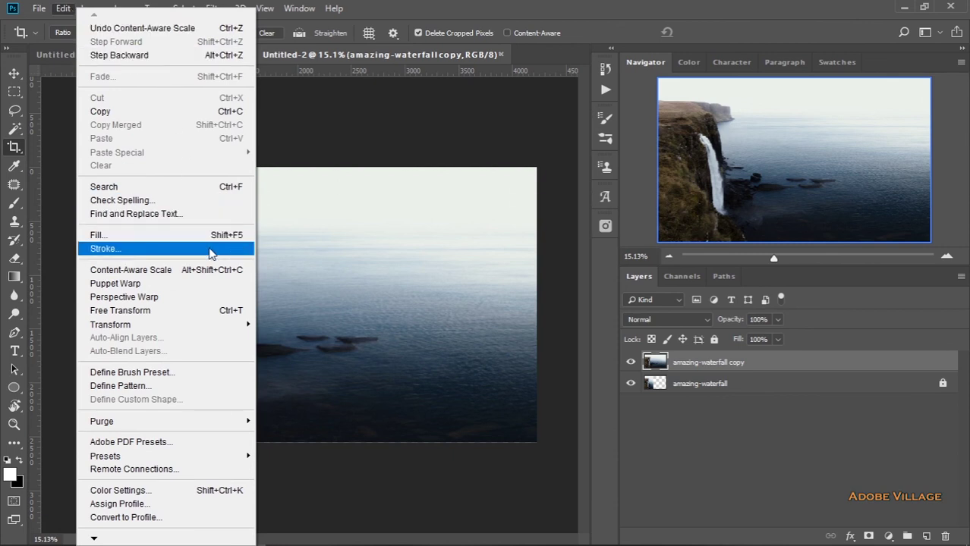
click(329, 283)
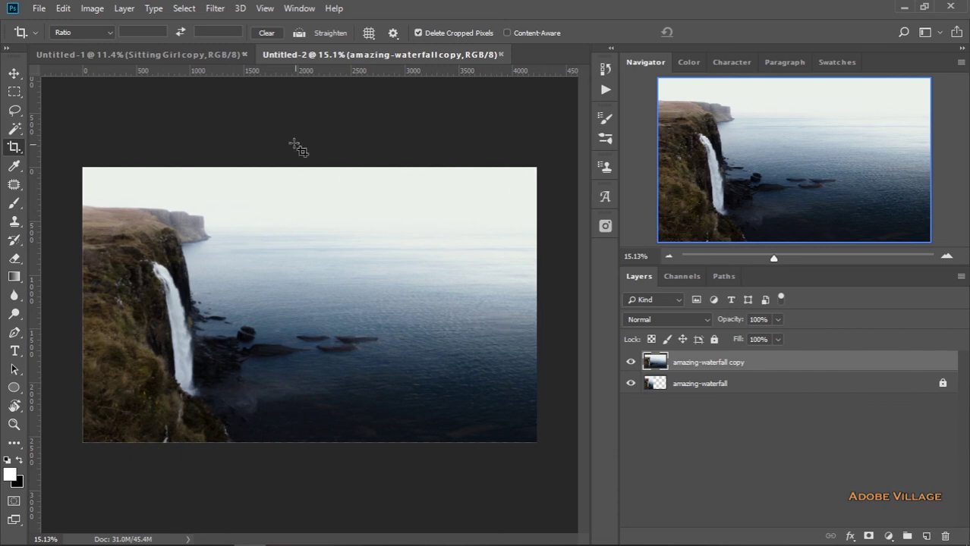
click(225, 59)
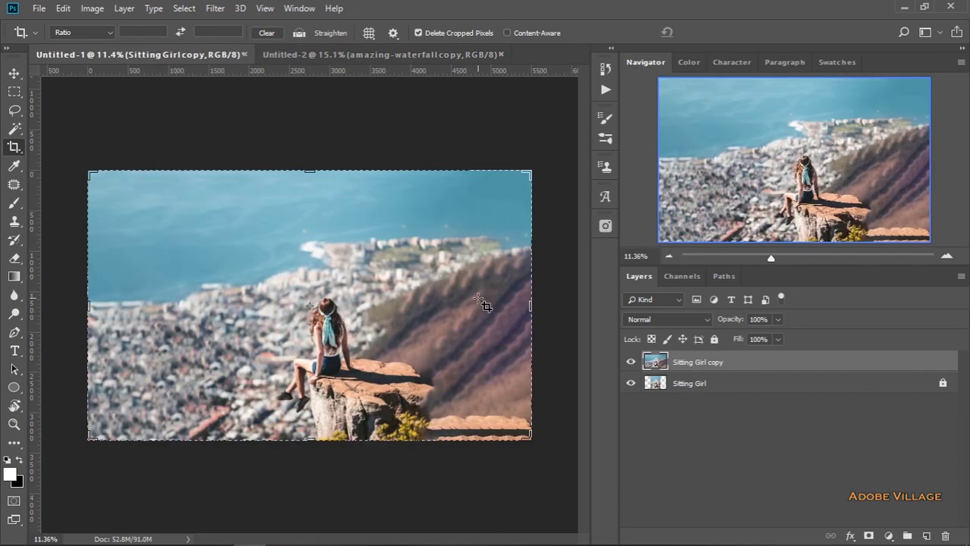
click(64, 8)
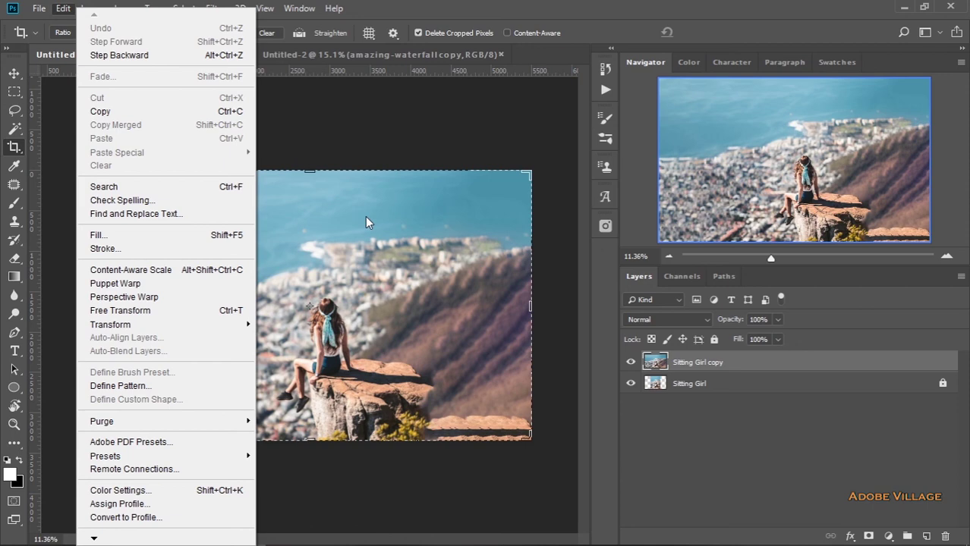
click(189, 236)
click(536, 134)
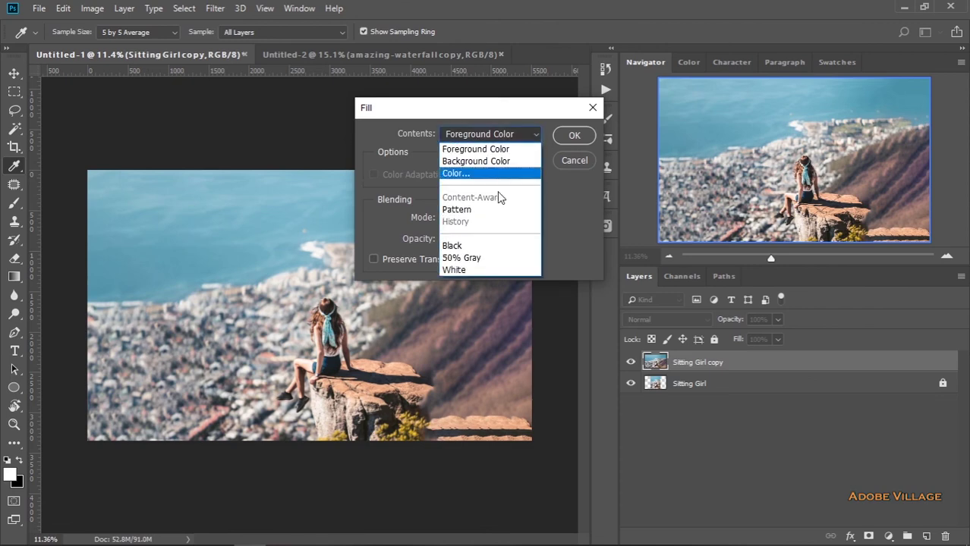
click(490, 148)
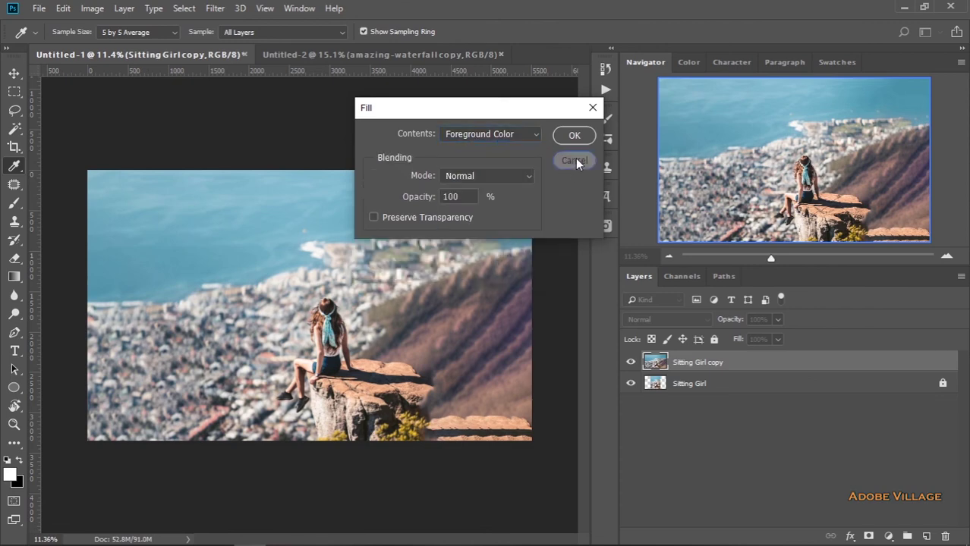
click(575, 160)
click(375, 55)
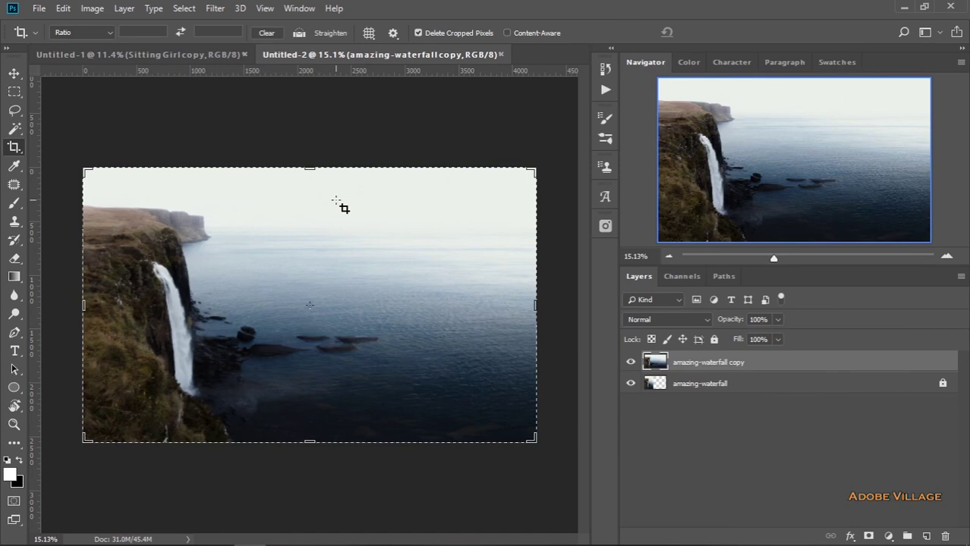
click(65, 8)
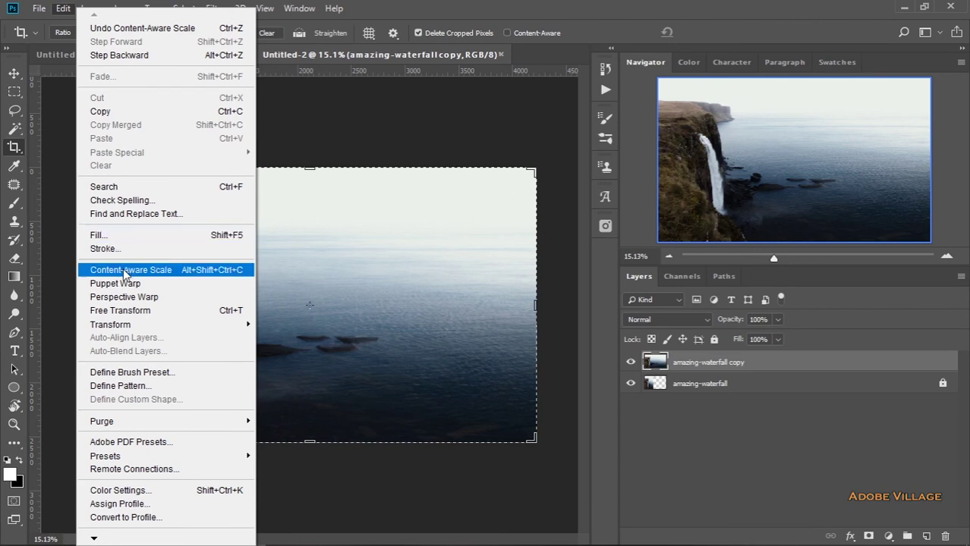
click(406, 288)
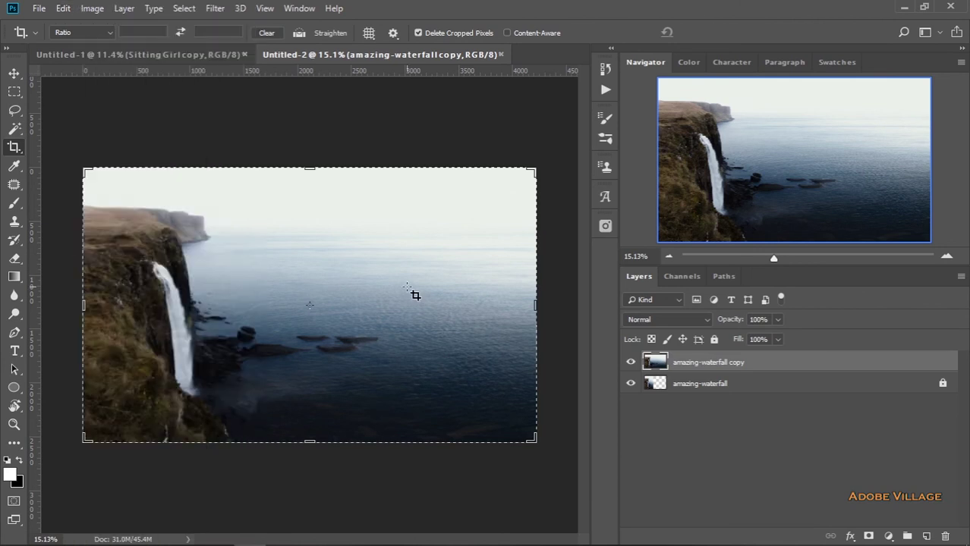